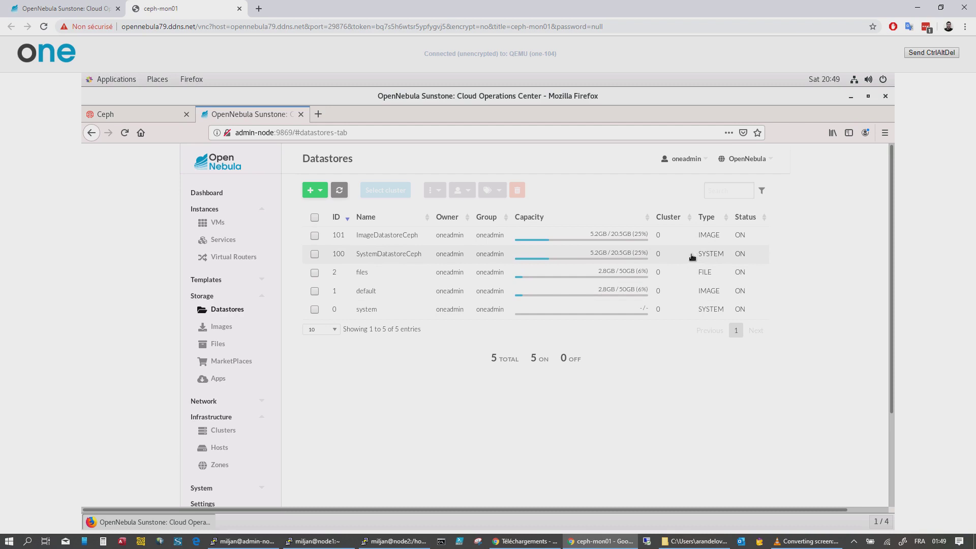
Step: Open the SystemDatastoreCeph datastore, examine its type and TM_MAD attribute, and return to the datastore list
{"action": "left_click", "coordinate": [691, 256]}
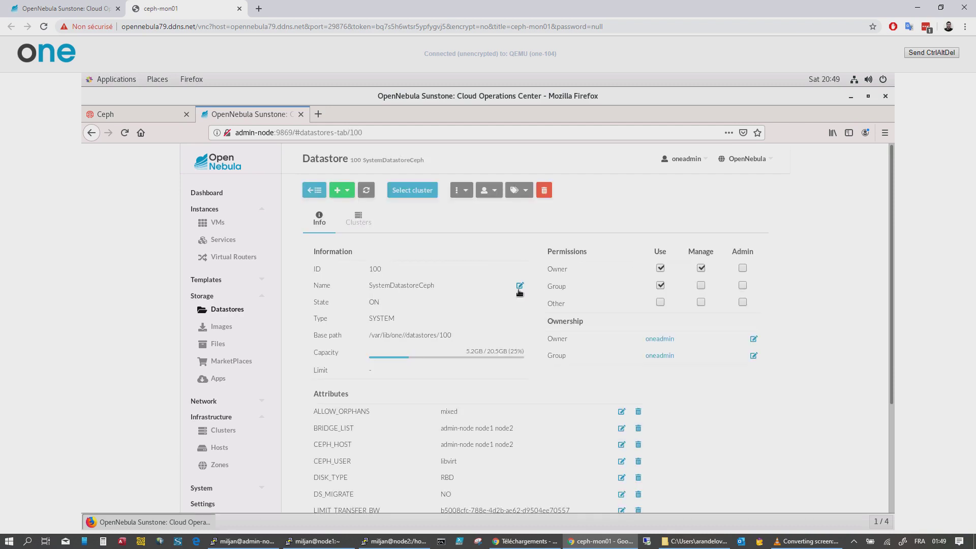
{"action": "left_click_drag", "start_coordinate": [381, 318], "coordinate": [373, 319]}
{"action": "scroll", "coordinate": [559, 420], "scroll_direction": "down", "scroll_amount": 3}
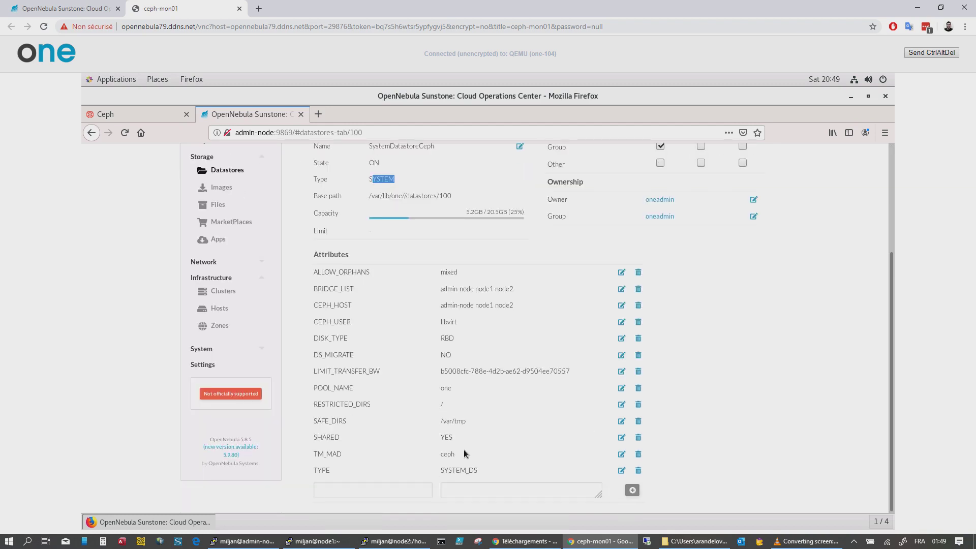
{"action": "left_click_drag", "start_coordinate": [461, 454], "coordinate": [315, 455]}
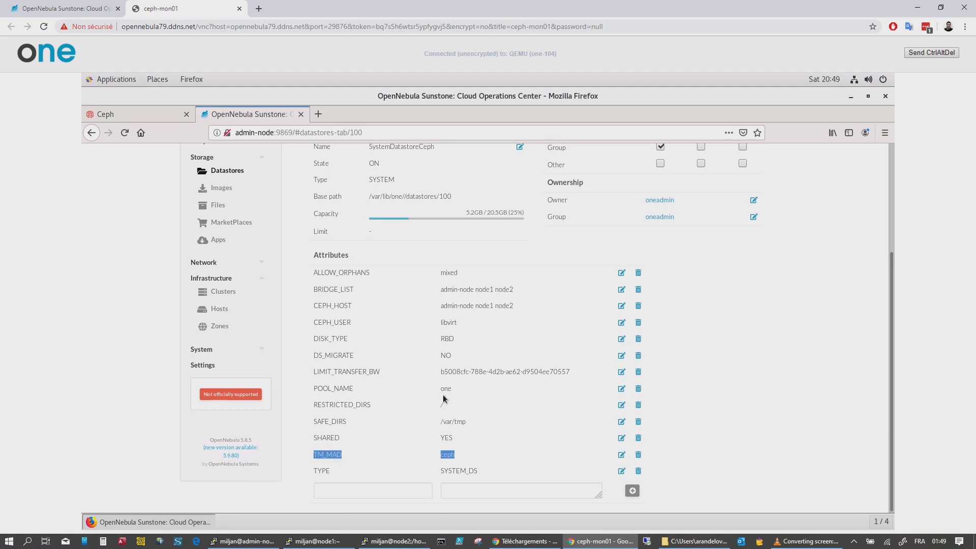
{"action": "scroll", "coordinate": [443, 399], "scroll_direction": "up", "scroll_amount": 3}
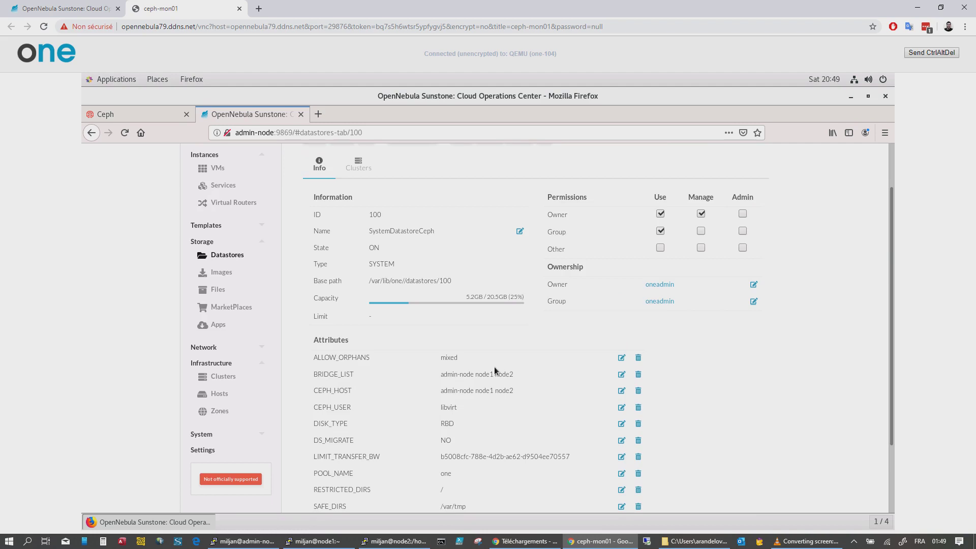
{"action": "scroll", "coordinate": [498, 350], "scroll_direction": "up", "scroll_amount": 2}
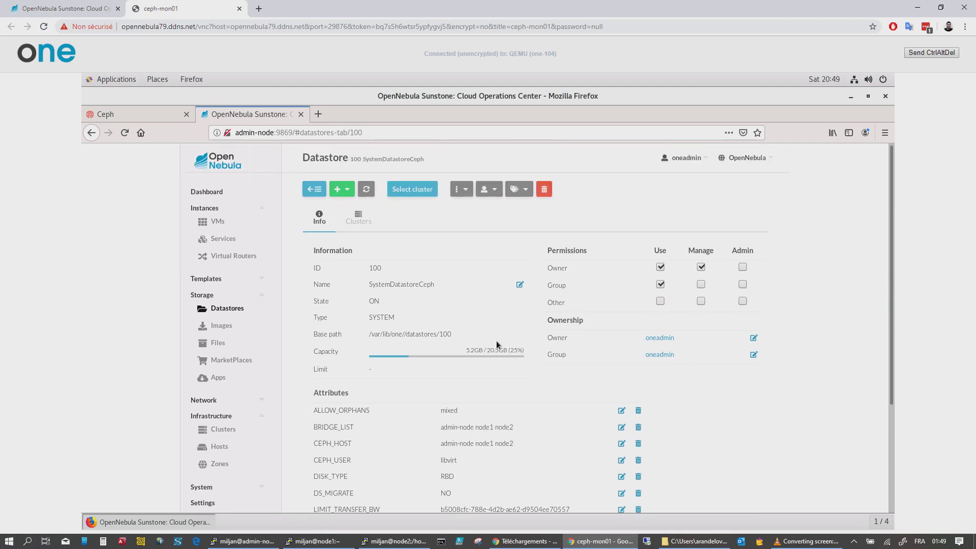
{"action": "left_click", "coordinate": [313, 194]}
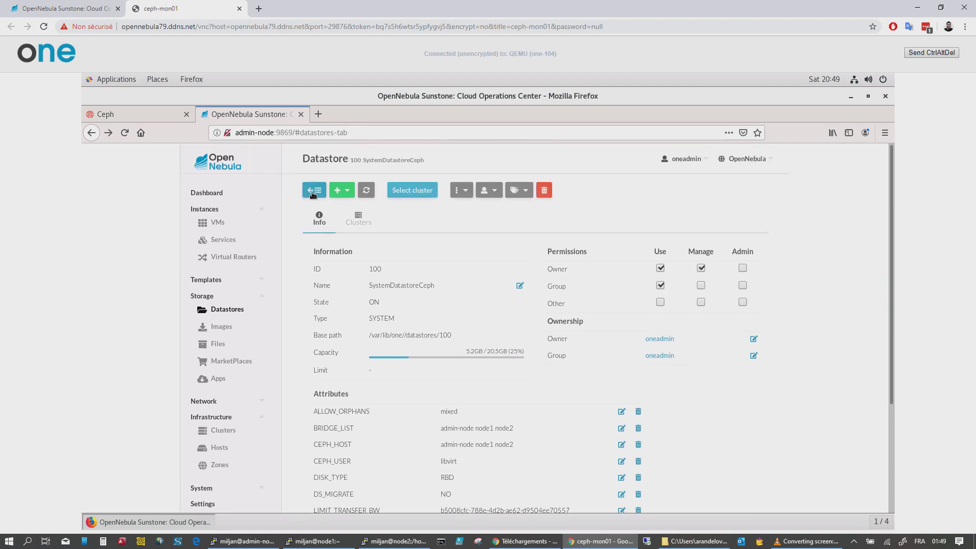
Step: Switch to the Ceph dashboard and check the cluster health status and the list of cluster hosts
{"action": "left_click", "coordinate": [140, 115]}
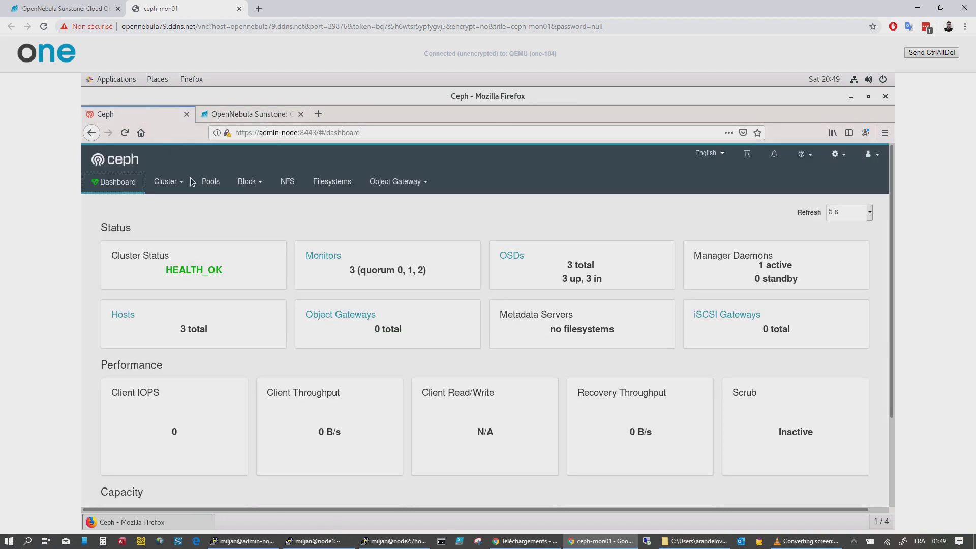
{"action": "mouse_move", "coordinate": [179, 273]}
{"action": "left_mouse_down"}
{"action": "mouse_move", "coordinate": [159, 280]}
{"action": "mouse_move", "coordinate": [219, 268]}
{"action": "left_mouse_up"}
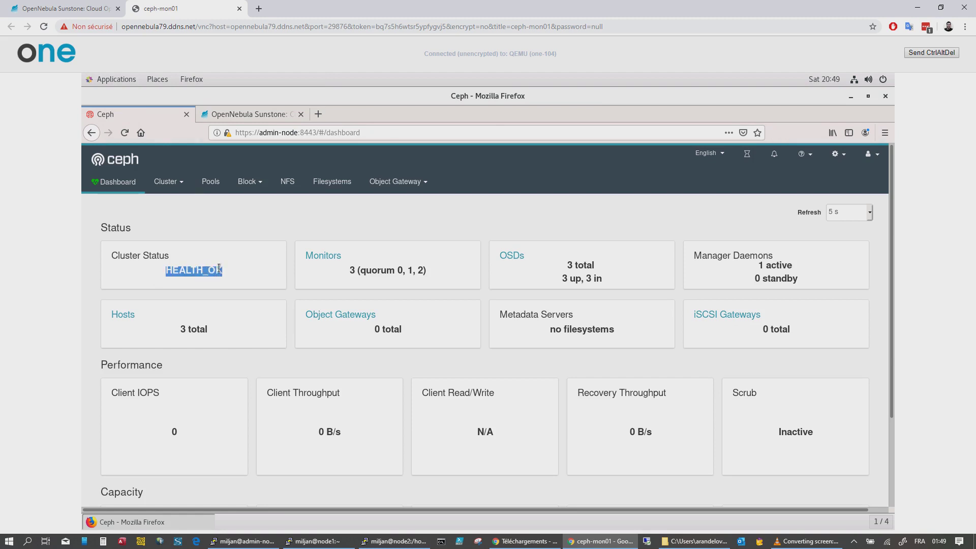
{"action": "left_click", "coordinate": [180, 187]}
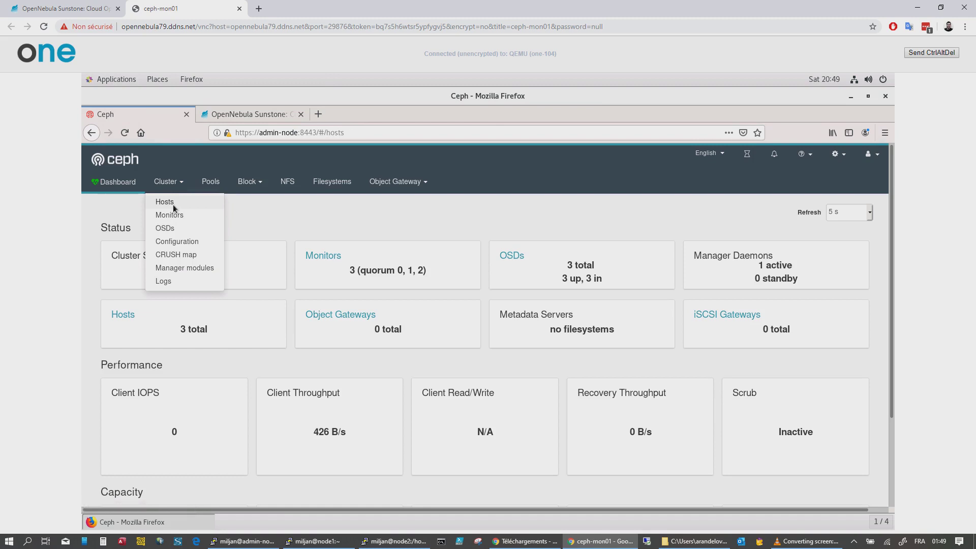
{"action": "left_click", "coordinate": [174, 206]}
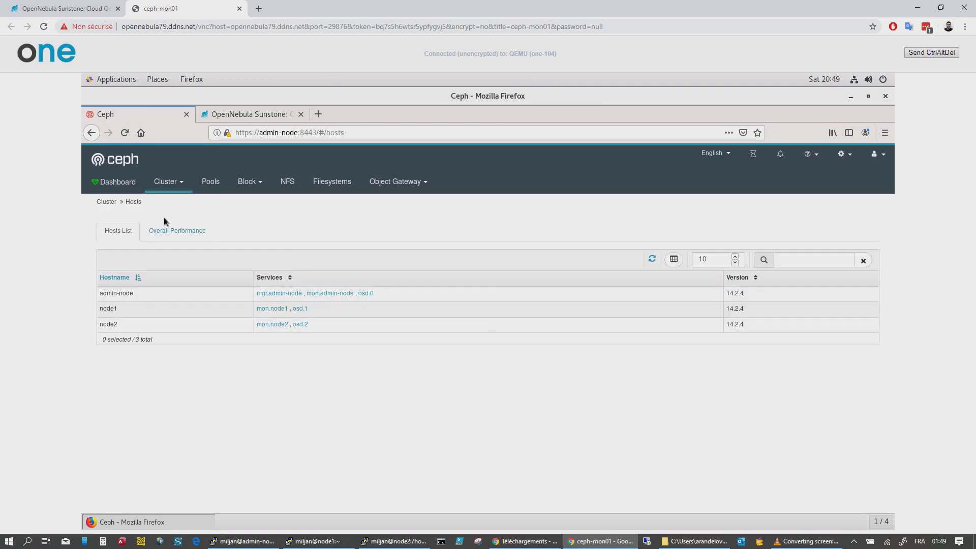
Step: View the Ceph pools list and examine the name of the replicated pool
{"action": "left_click", "coordinate": [211, 188]}
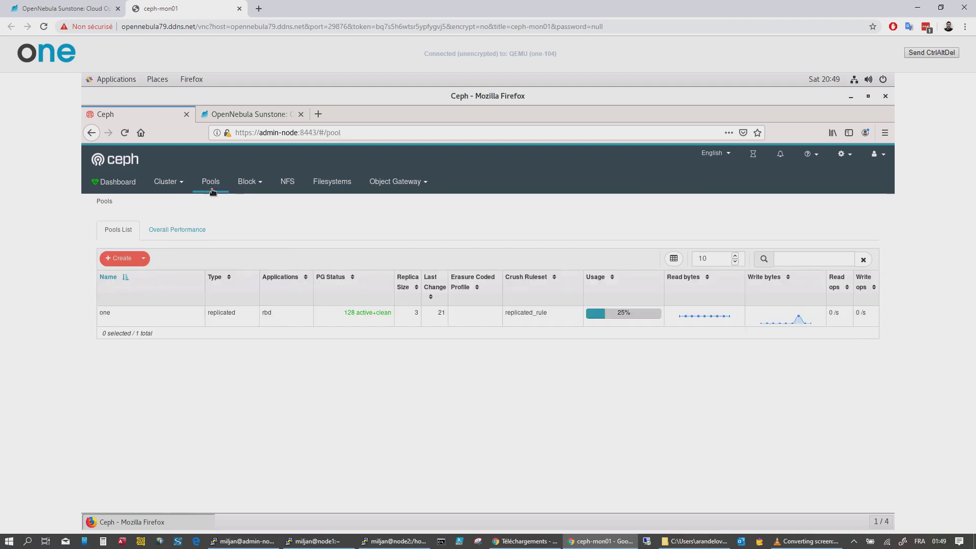
{"action": "left_click_drag", "start_coordinate": [116, 314], "coordinate": [104, 317]}
{"action": "double_click", "coordinate": [105, 314]}
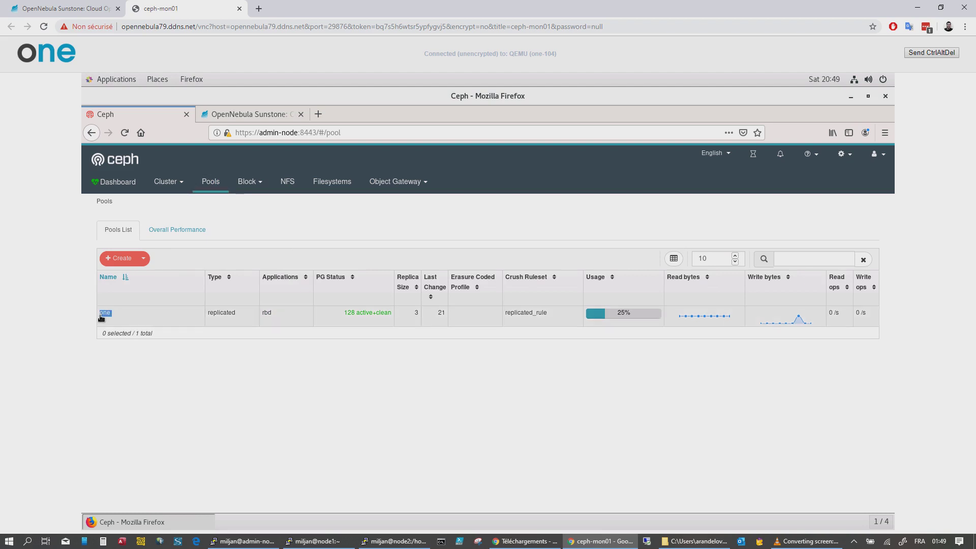
Step: Switch back to OpenNebula Sunstone and check the POOL_NAME attribute of the SystemDatastoreCeph datastore
{"action": "left_click", "coordinate": [237, 115]}
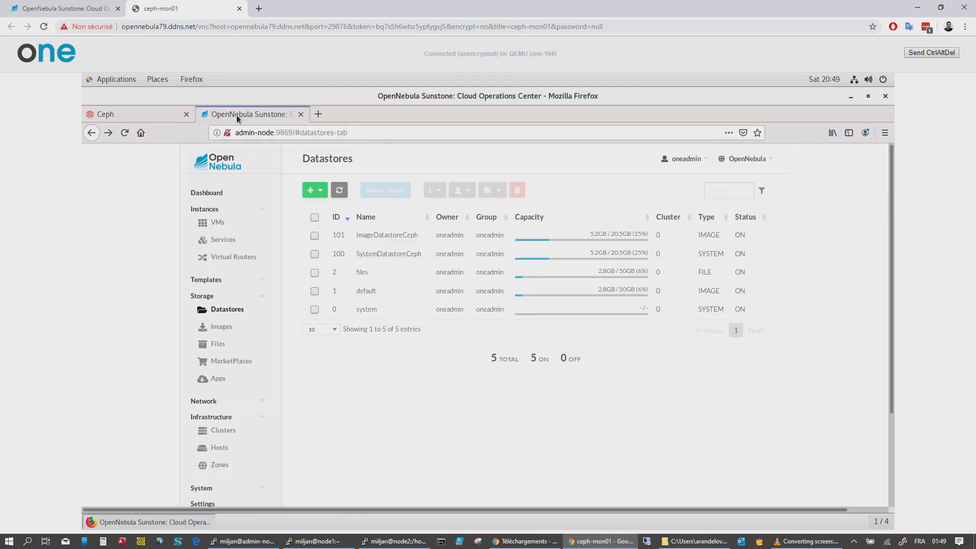
{"action": "left_click", "coordinate": [388, 254]}
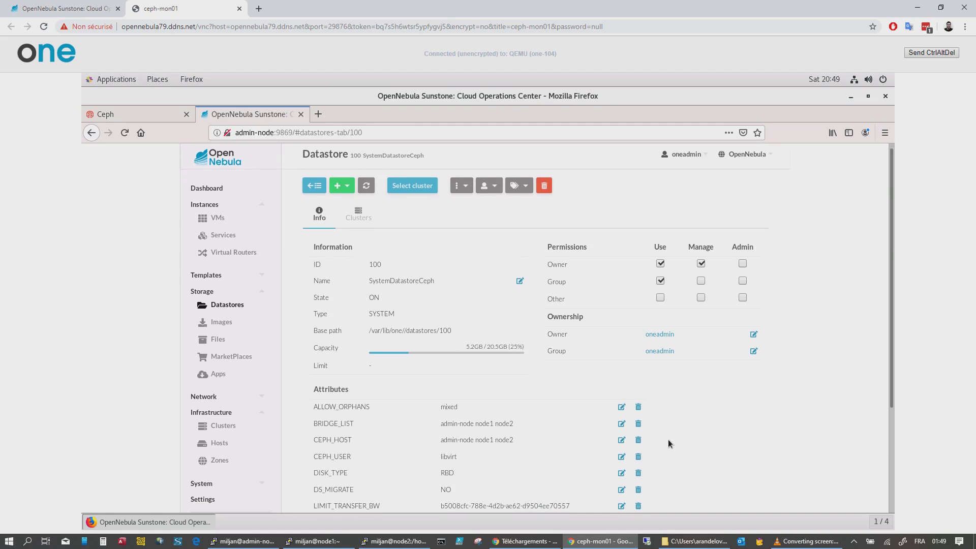
{"action": "scroll", "coordinate": [668, 440], "scroll_direction": "down", "scroll_amount": 5}
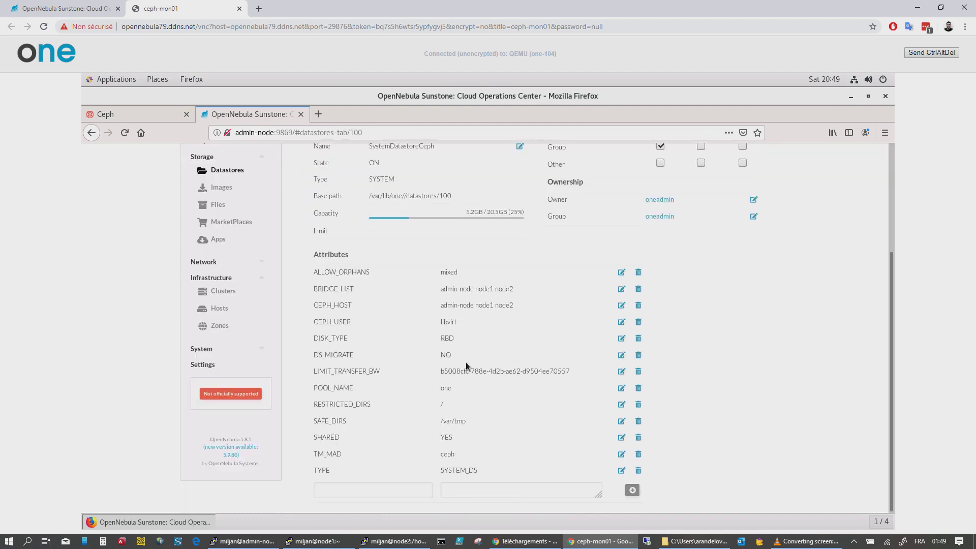
{"action": "left_click_drag", "start_coordinate": [461, 386], "coordinate": [314, 390]}
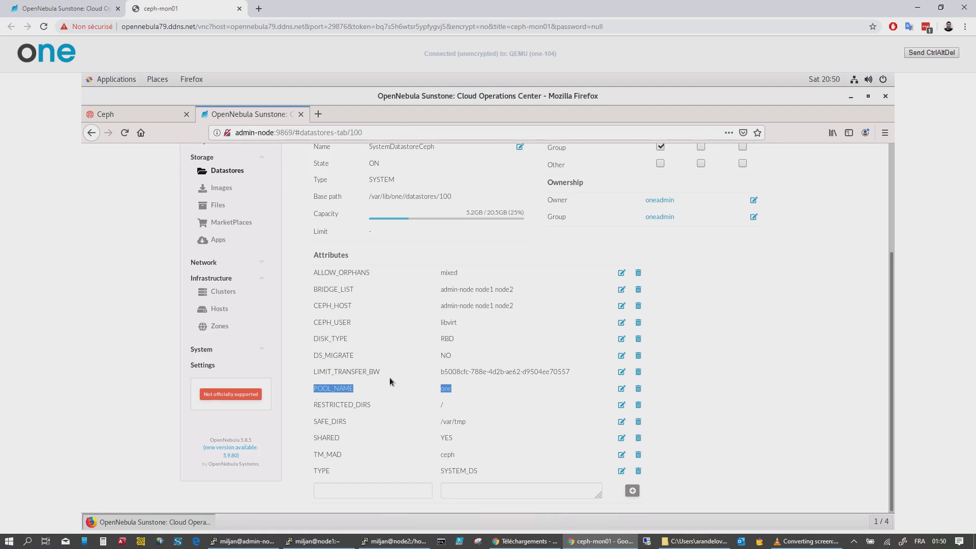
Step: Start "ping google.com" in the VNC console of vm-debian02, leave it running and close the console
{"action": "scroll", "coordinate": [389, 381], "scroll_direction": "up", "scroll_amount": 5}
{"action": "left_click", "coordinate": [218, 224]}
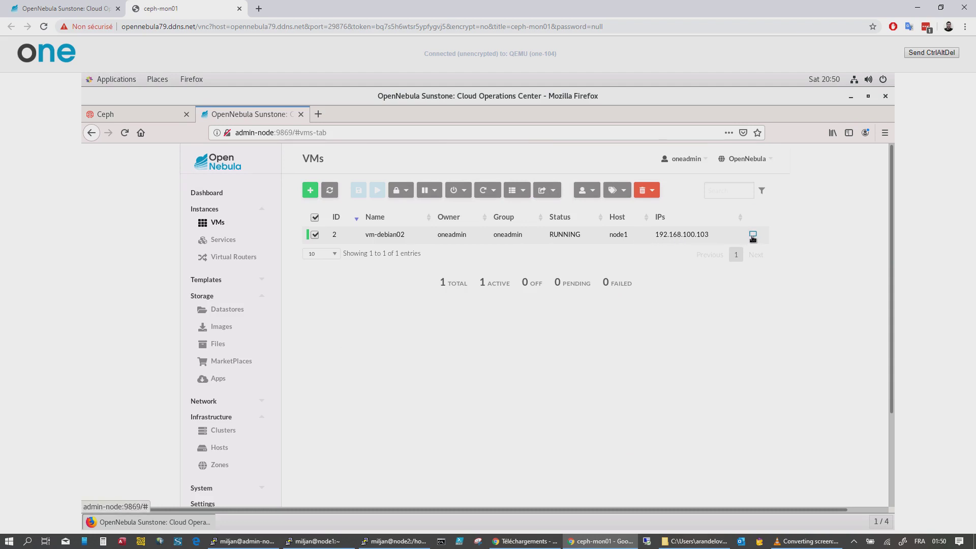
{"action": "left_click", "coordinate": [751, 237]}
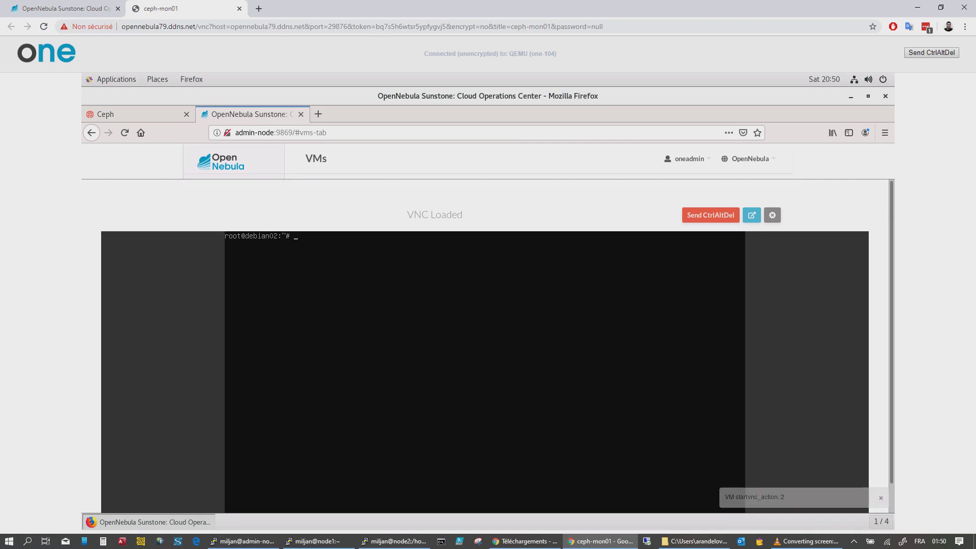
{"action": "type", "text": "ping google.com"}
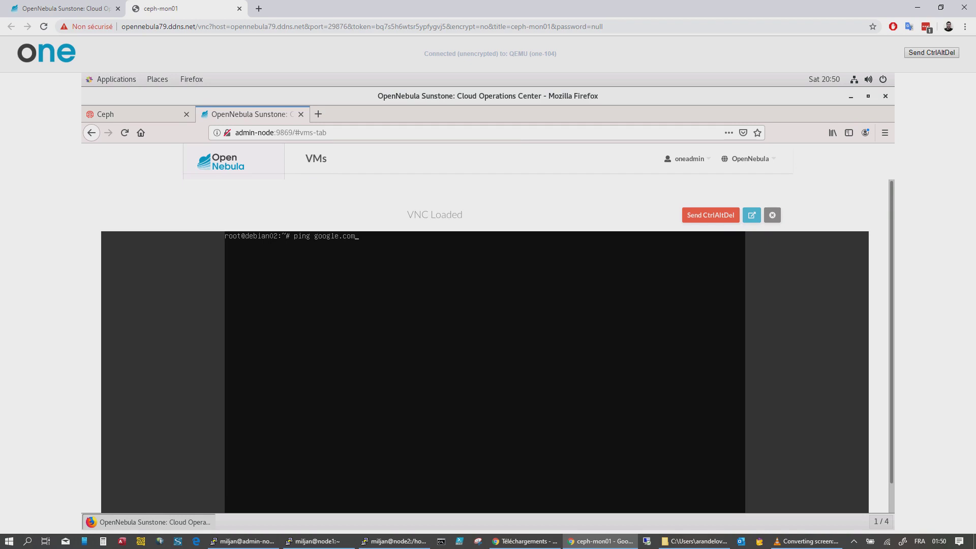
{"action": "key", "text": "Return"}
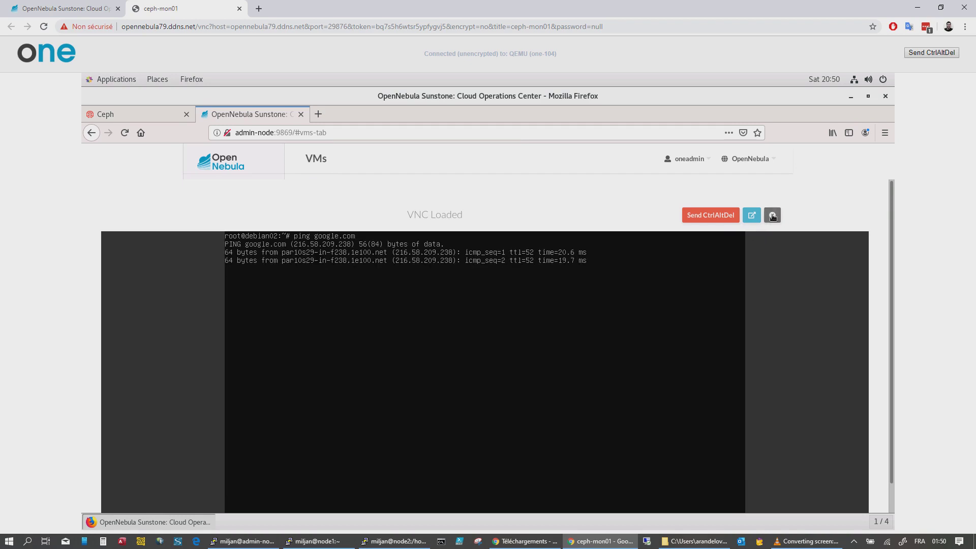
{"action": "left_click", "coordinate": [771, 213]}
Step: Live-migrate the vm-debian02 virtual machine to host node2
{"action": "left_click", "coordinate": [649, 194]}
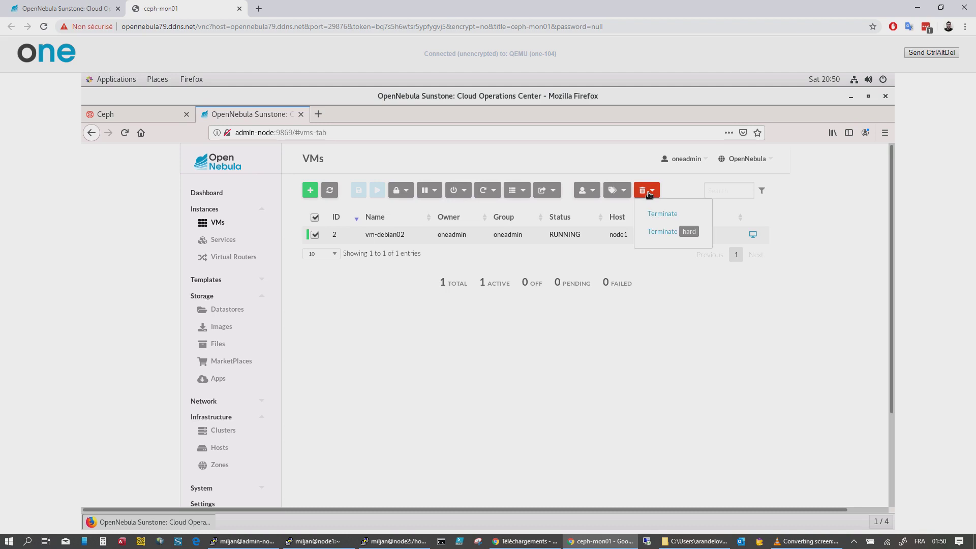
{"action": "left_click", "coordinate": [548, 191]}
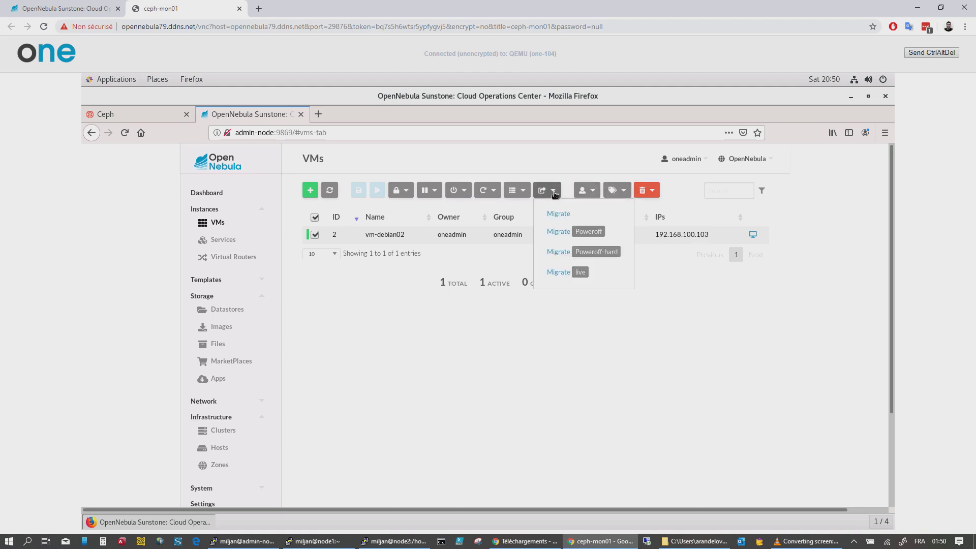
{"action": "left_click", "coordinate": [557, 273]}
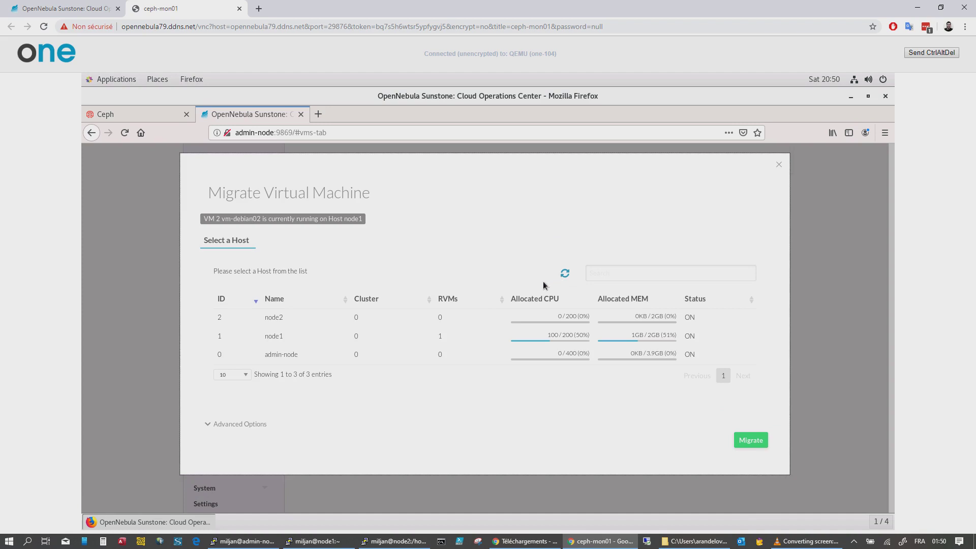
{"action": "left_click", "coordinate": [467, 320]}
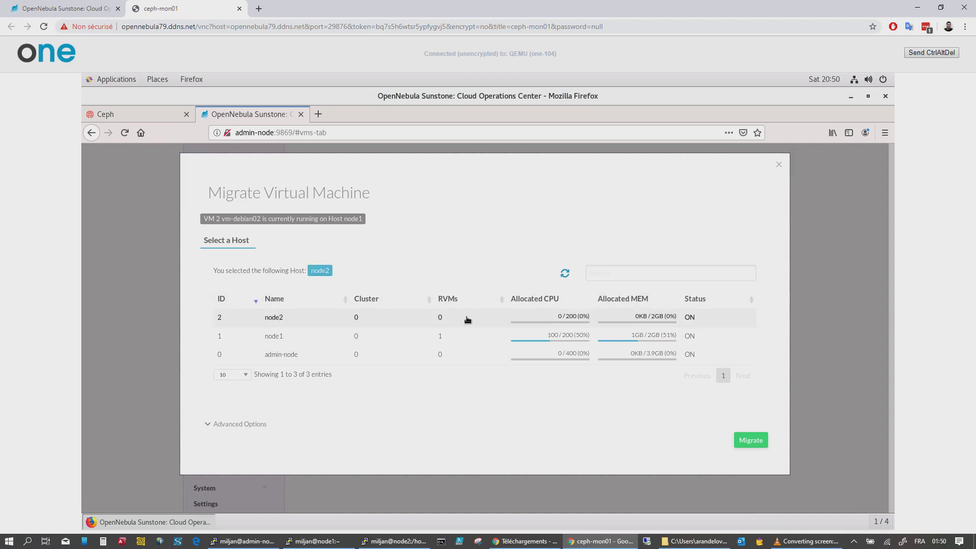
{"action": "left_click", "coordinate": [751, 440]}
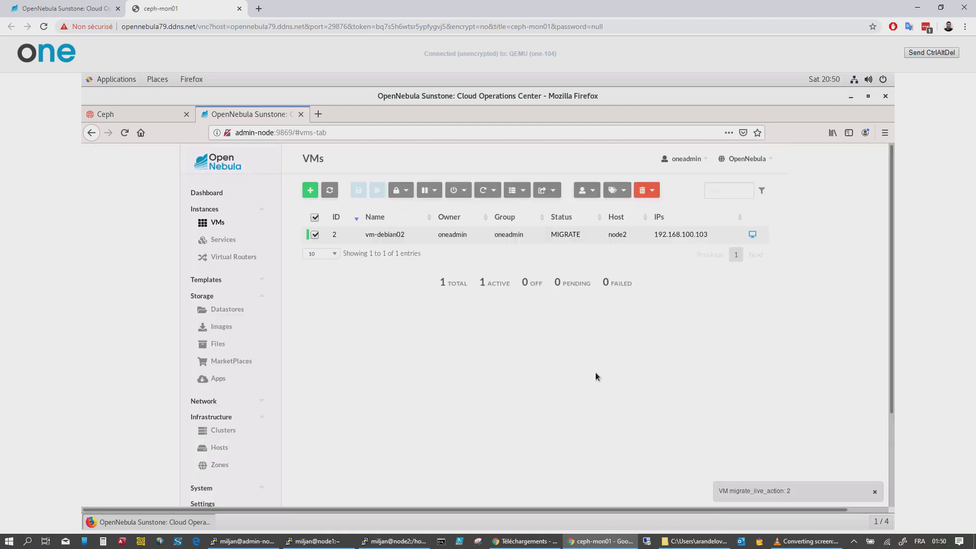
Step: Refresh the VM list, check the running ping in the vm-debian02 VNC console, and close the console
{"action": "left_click", "coordinate": [330, 191]}
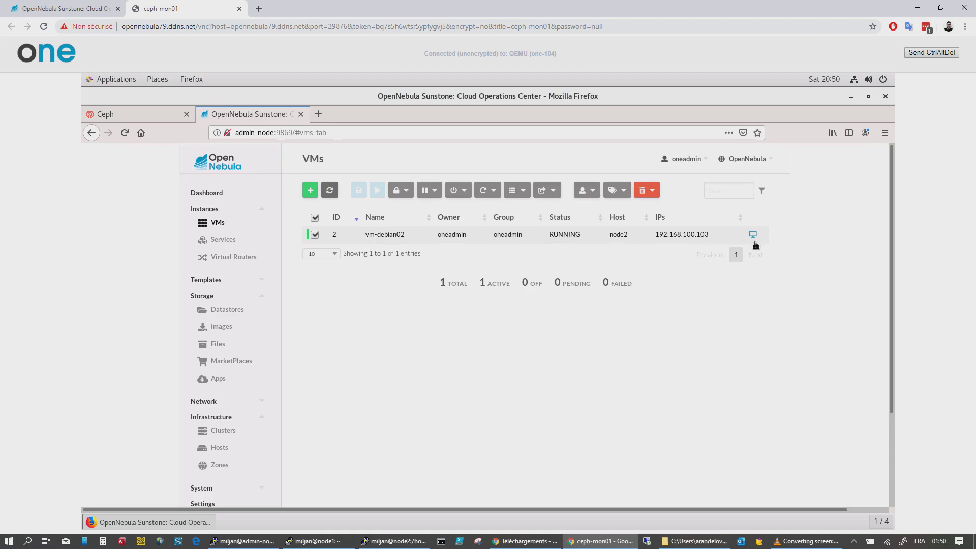
{"action": "left_click", "coordinate": [753, 234]}
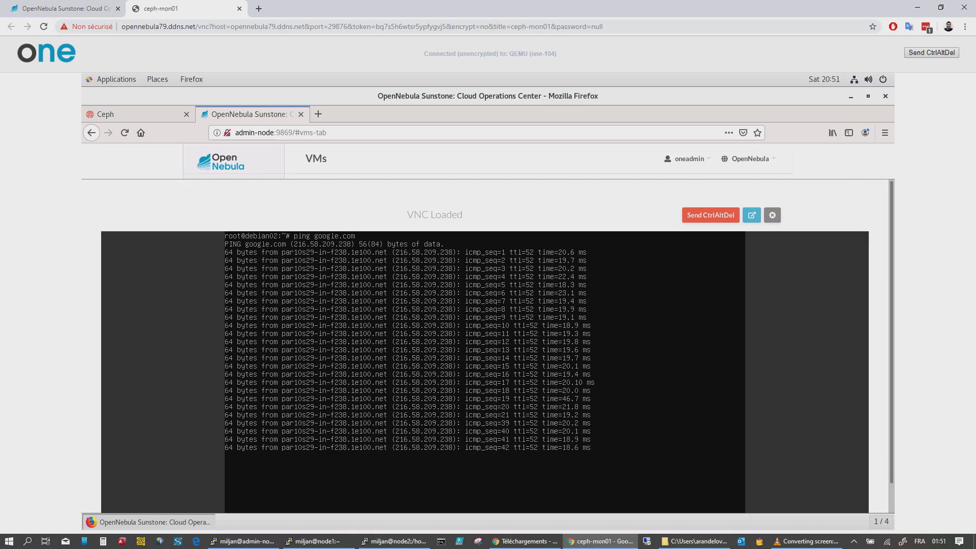
{"action": "left_click", "coordinate": [771, 215]}
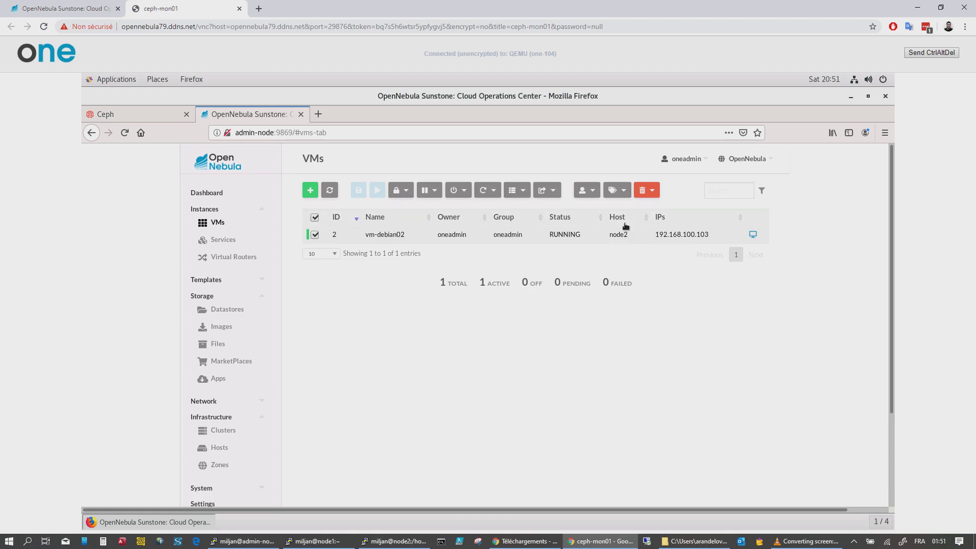
Step: Live-migrate vm-debian02 to host admin-node and refresh the VM list
{"action": "left_click", "coordinate": [549, 192]}
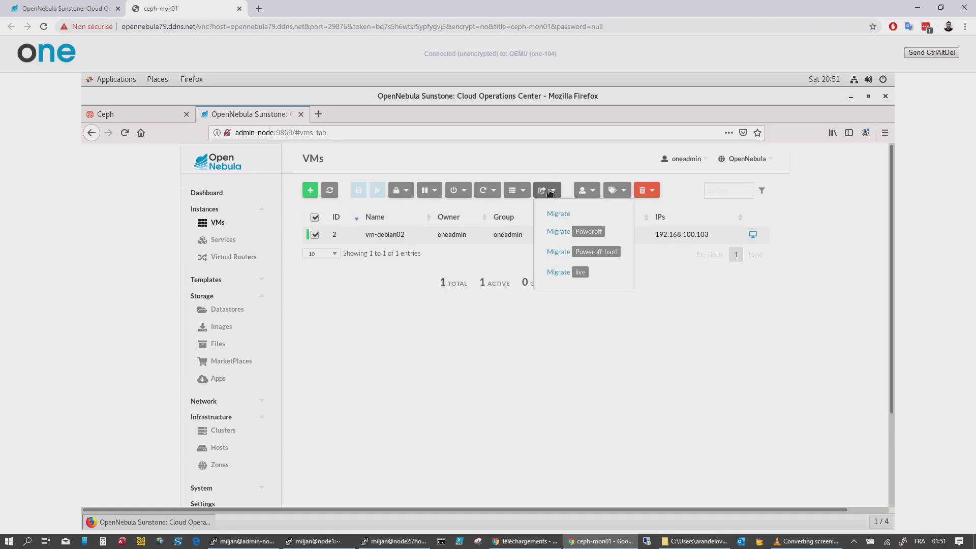
{"action": "left_click", "coordinate": [558, 273]}
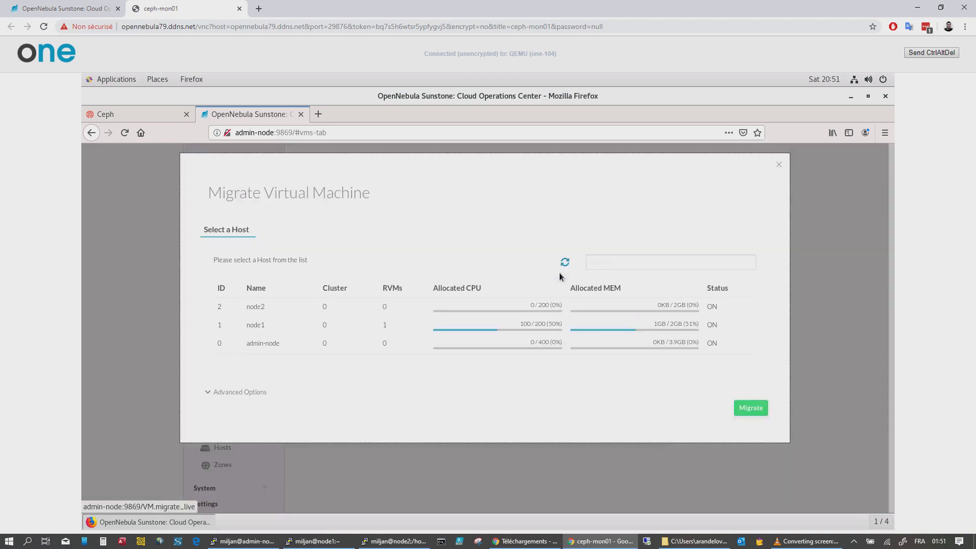
{"action": "left_click", "coordinate": [392, 352]}
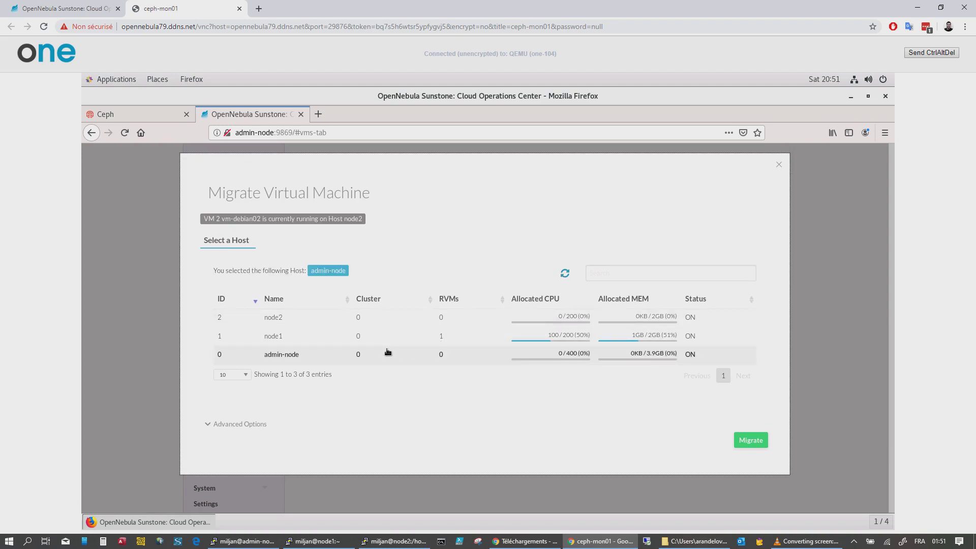
{"action": "left_click", "coordinate": [751, 441]}
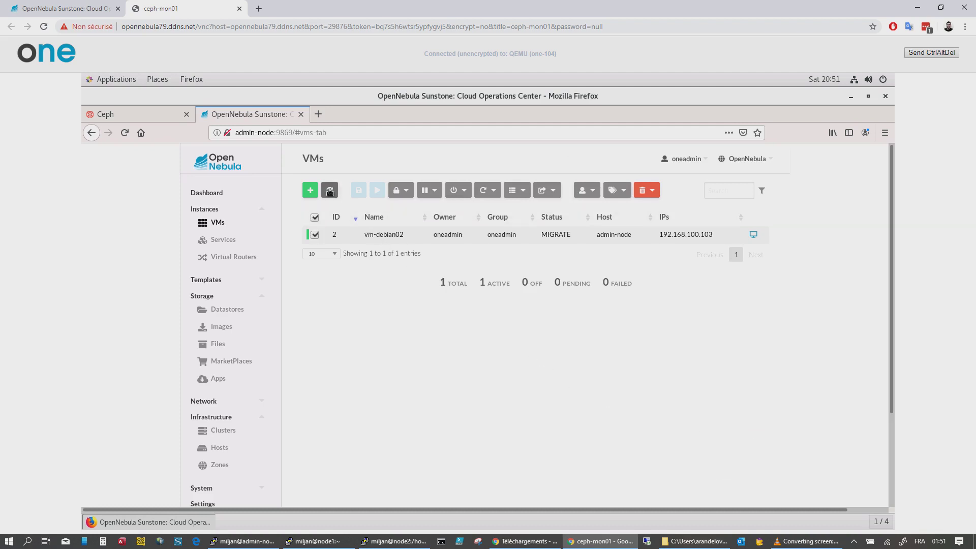
{"action": "left_click", "coordinate": [329, 190]}
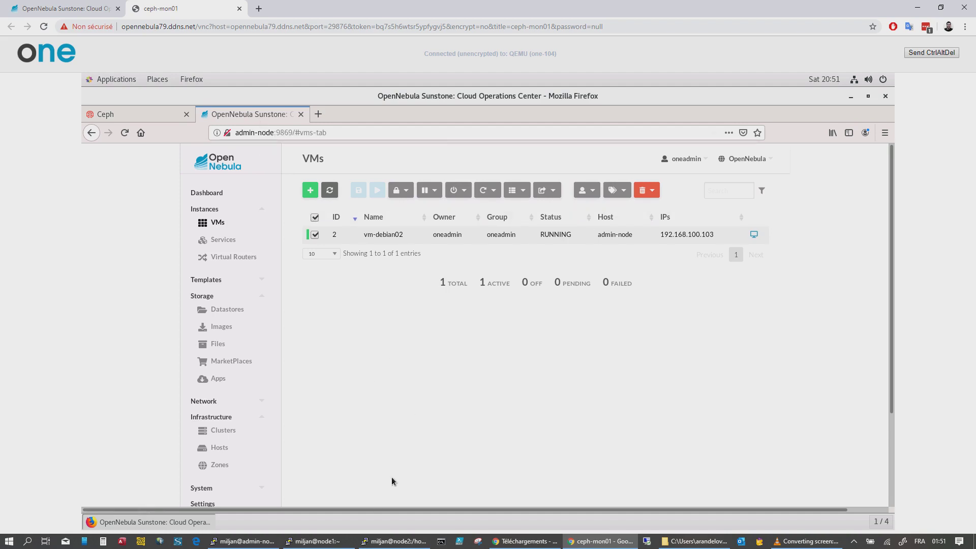
Step: Switch to the node1 SSH terminal and power the node off with "sudo systemctl poweroff"
{"action": "left_click", "coordinate": [336, 540]}
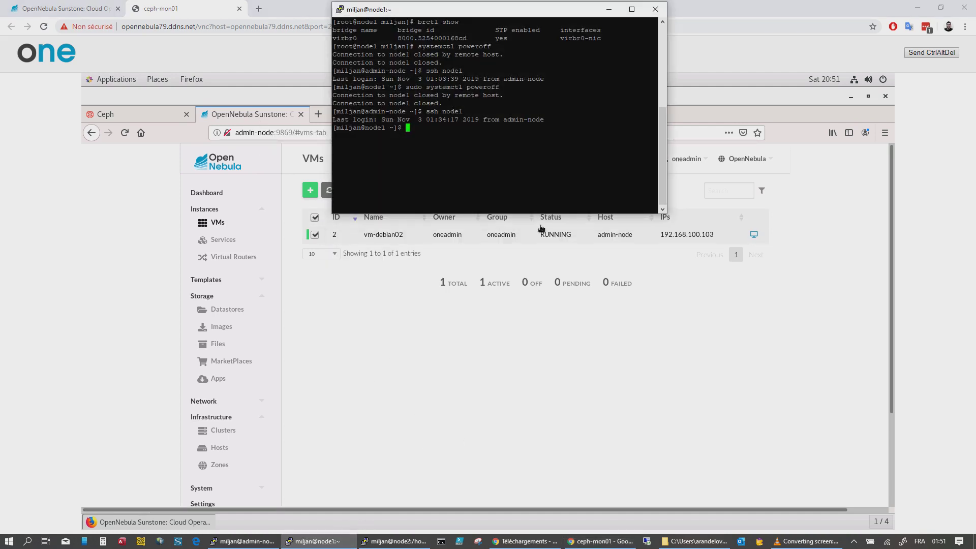
{"action": "key", "text": "Up"}
{"action": "key", "text": "Return"}
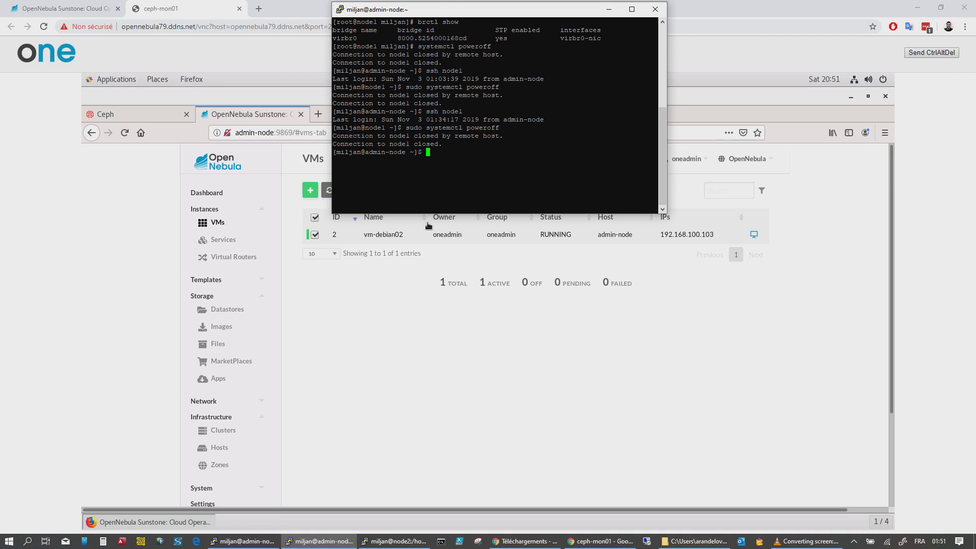
Step: Switch to the Ceph dashboard, check the cluster health details, and open the cluster logs
{"action": "left_click", "coordinate": [349, 343]}
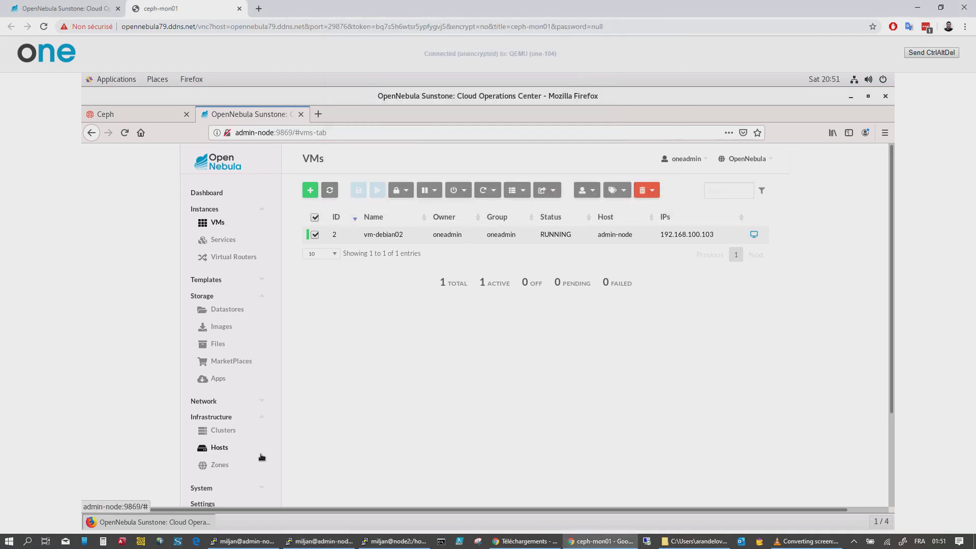
{"action": "left_click", "coordinate": [151, 117]}
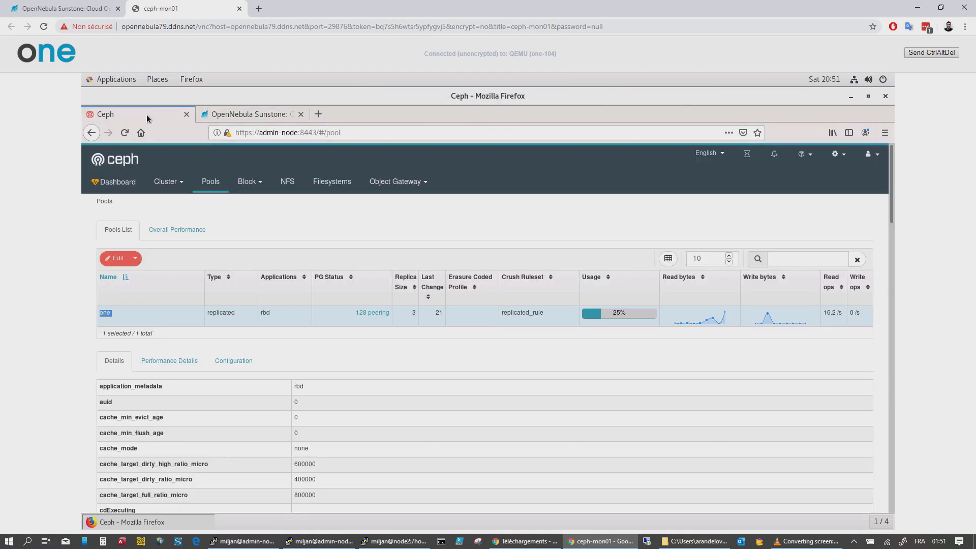
{"action": "left_click", "coordinate": [127, 184]}
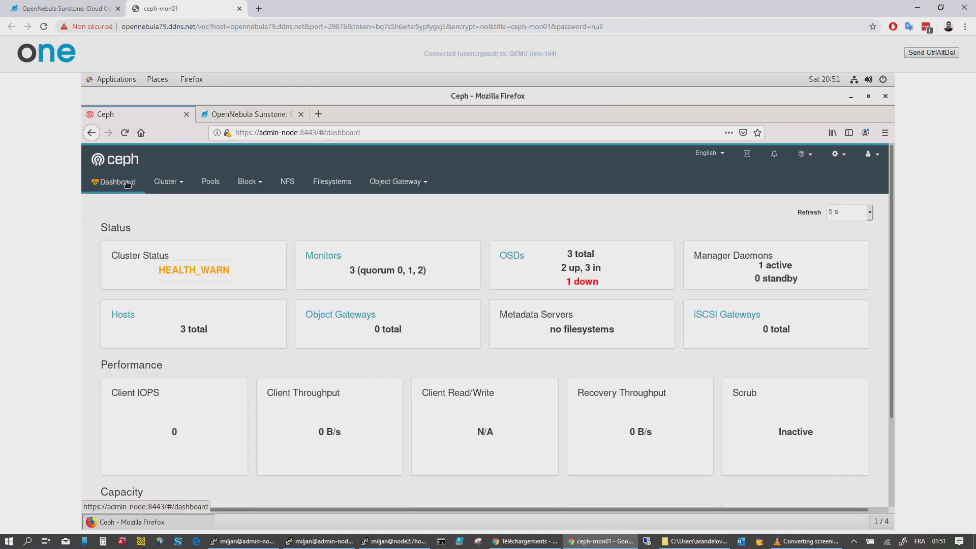
{"action": "mouse_move", "coordinate": [201, 275]}
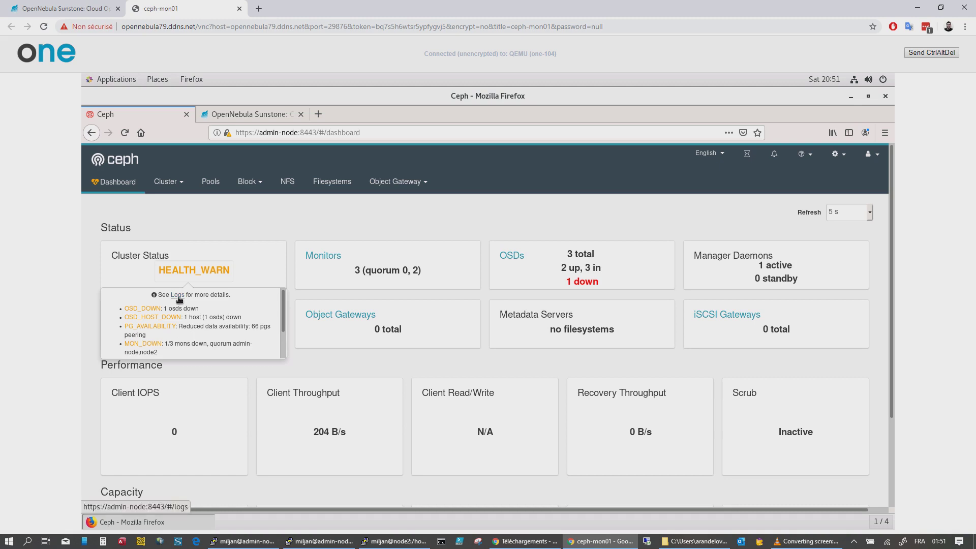
{"action": "left_click", "coordinate": [178, 295]}
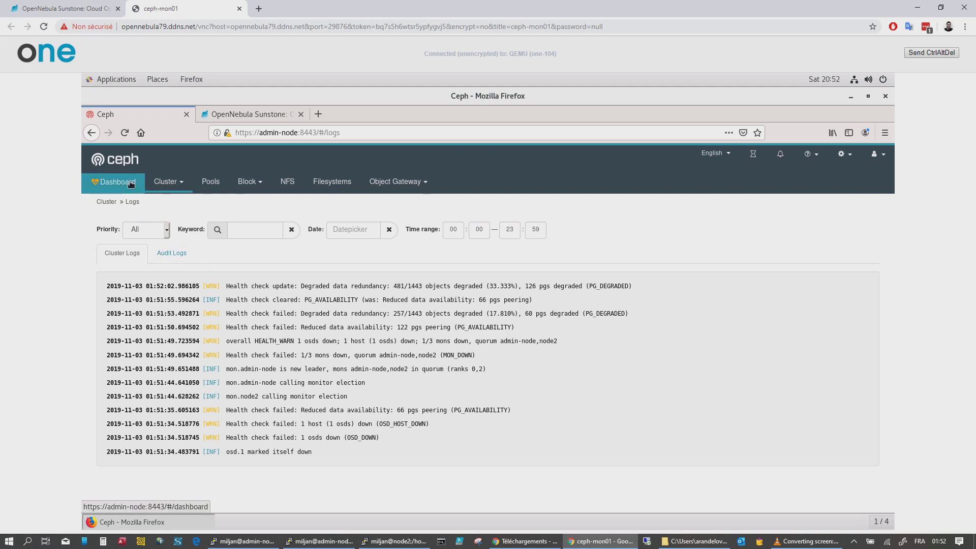
Step: Check the OSDs list for node1's status and the Capacity section of the Ceph dashboard
{"action": "left_click", "coordinate": [169, 182]}
{"action": "left_click", "coordinate": [172, 230]}
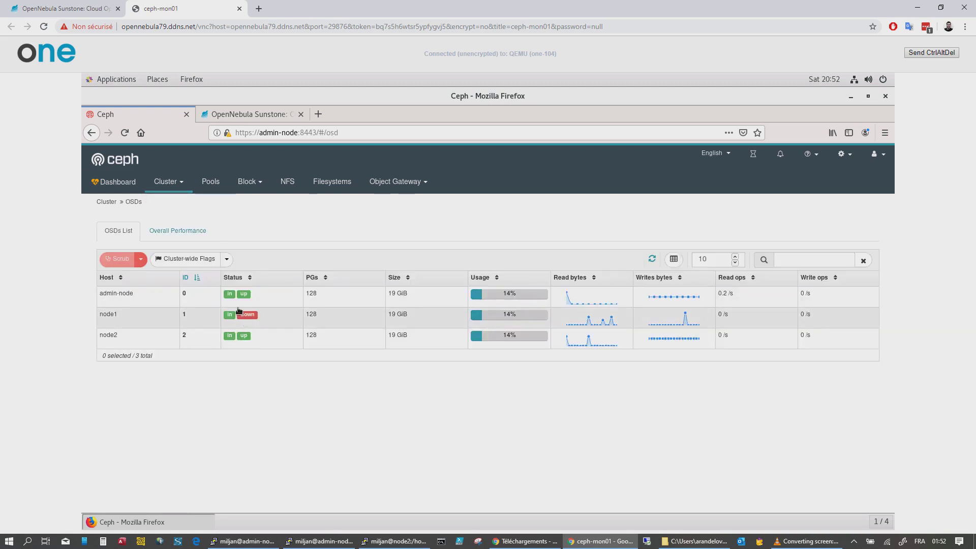
{"action": "left_click", "coordinate": [126, 188]}
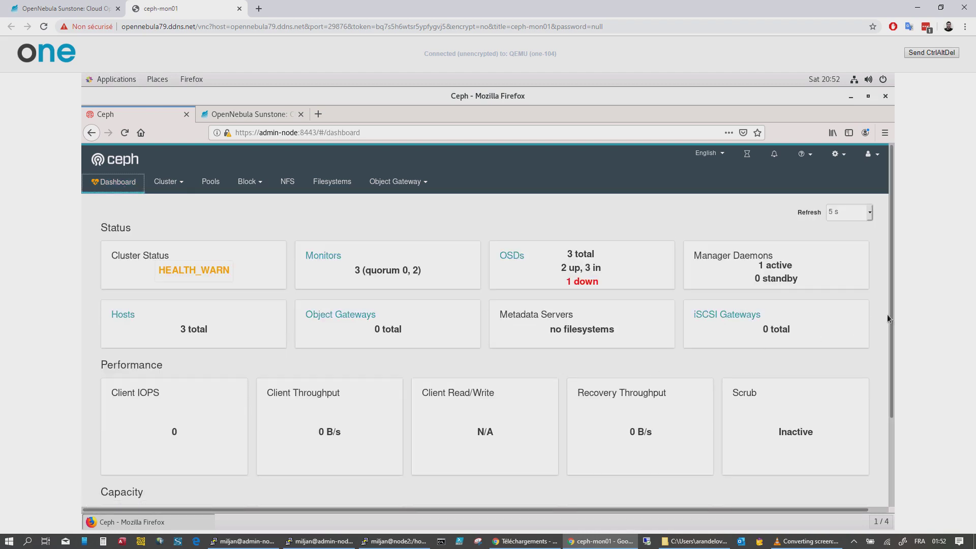
{"action": "left_click_drag", "start_coordinate": [893, 318], "coordinate": [891, 498]}
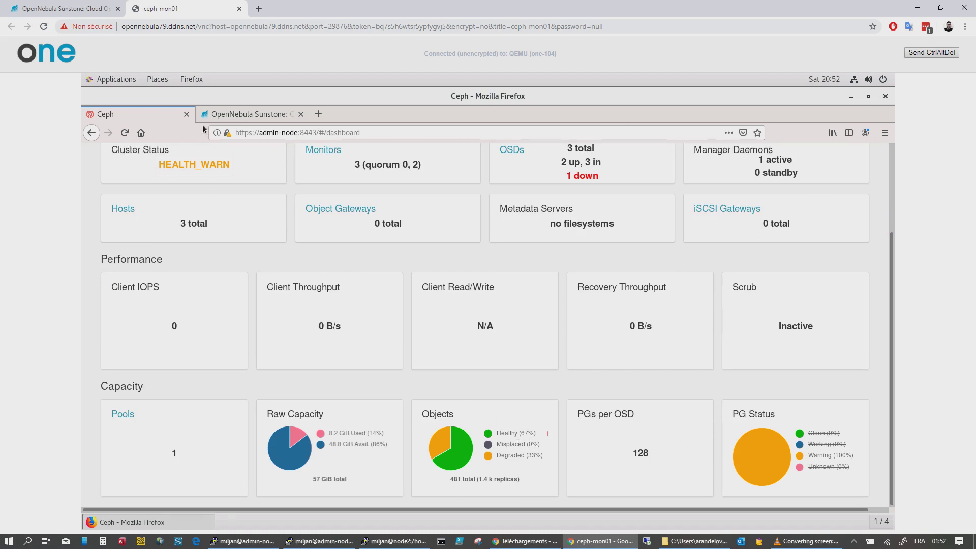
Step: Switch to OpenNebula Sunstone and refresh the VM list
{"action": "left_click", "coordinate": [236, 117]}
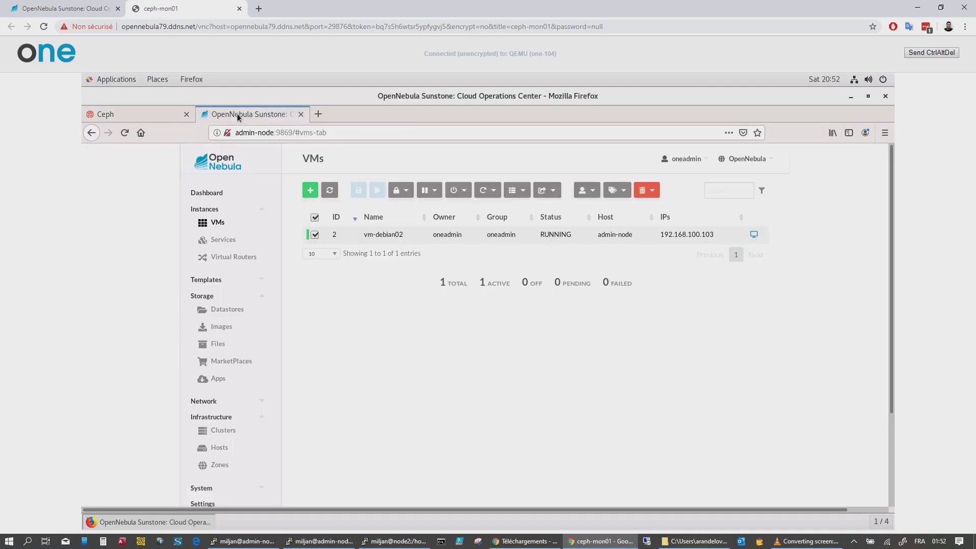
{"action": "left_click", "coordinate": [330, 191]}
{"action": "left_click", "coordinate": [547, 194]}
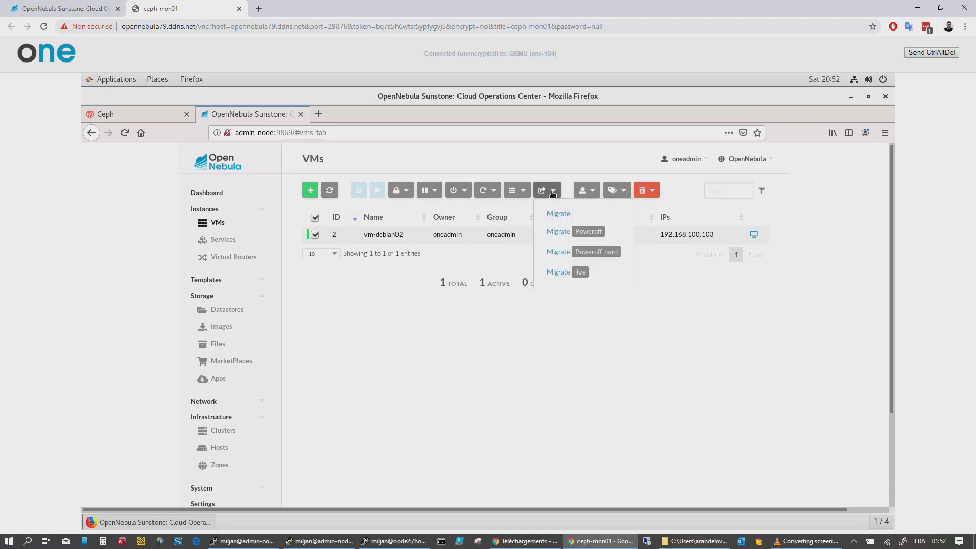
{"action": "left_click", "coordinate": [558, 273]}
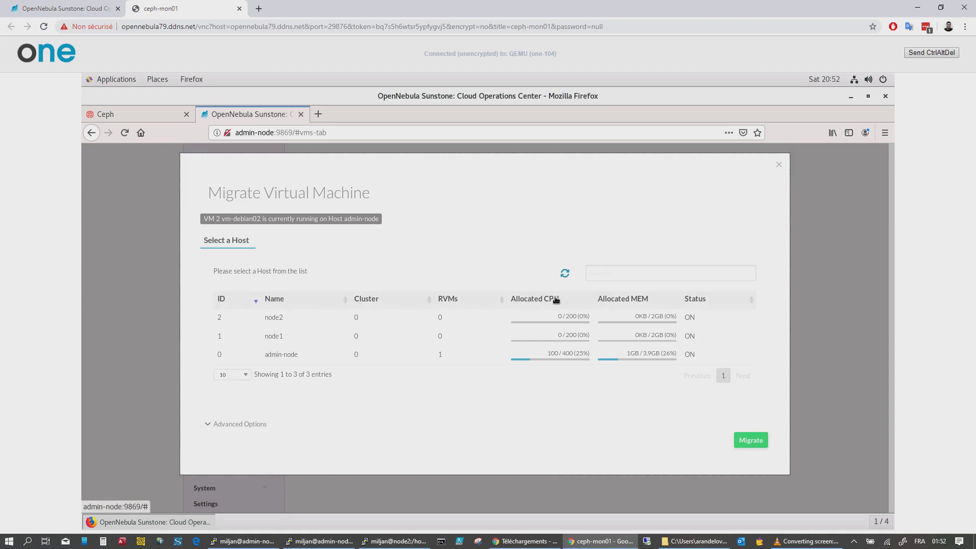
{"action": "left_click", "coordinate": [553, 320]}
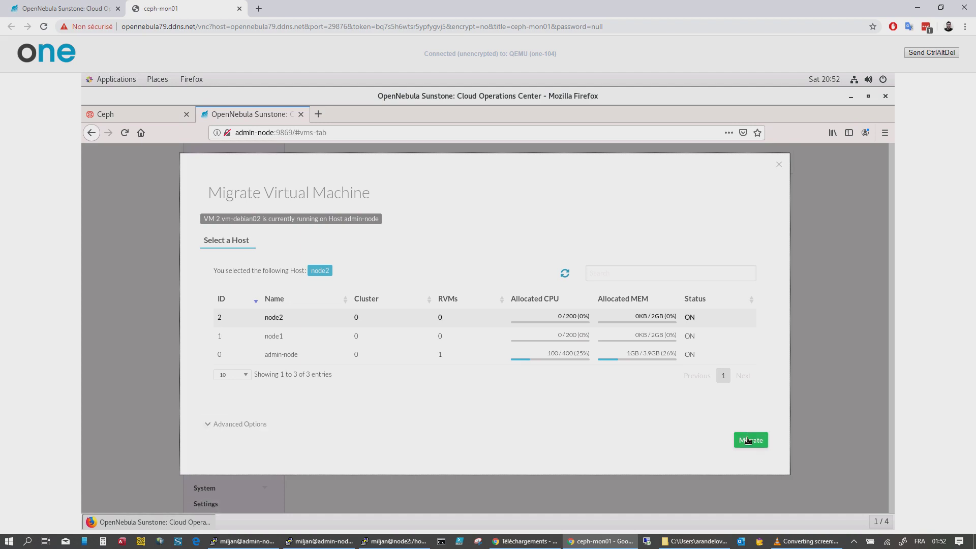
{"action": "left_click", "coordinate": [779, 166]}
Step: Open the details of host node1 from the host list and refresh them
{"action": "left_click", "coordinate": [225, 447]}
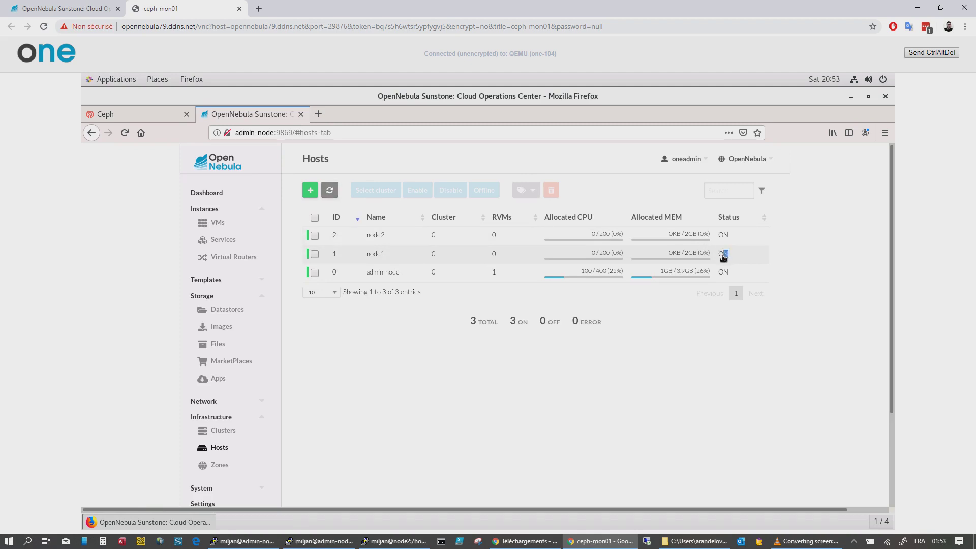
{"action": "left_click", "coordinate": [721, 255]}
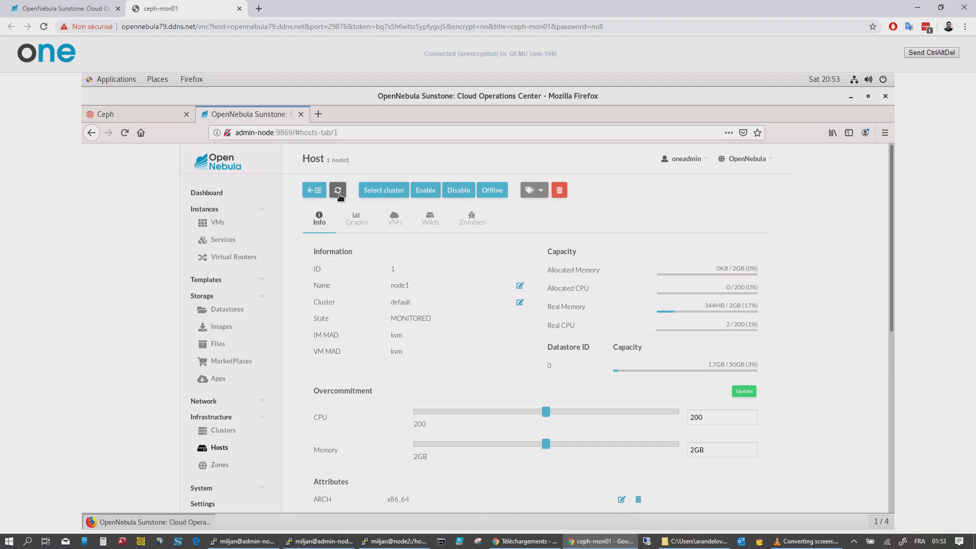
{"action": "left_click", "coordinate": [338, 194]}
Step: Switch to the admin-node root terminal and follow the OpenNebula log with "tail -f /var/log/one/oned.log"
{"action": "left_click", "coordinate": [243, 541]}
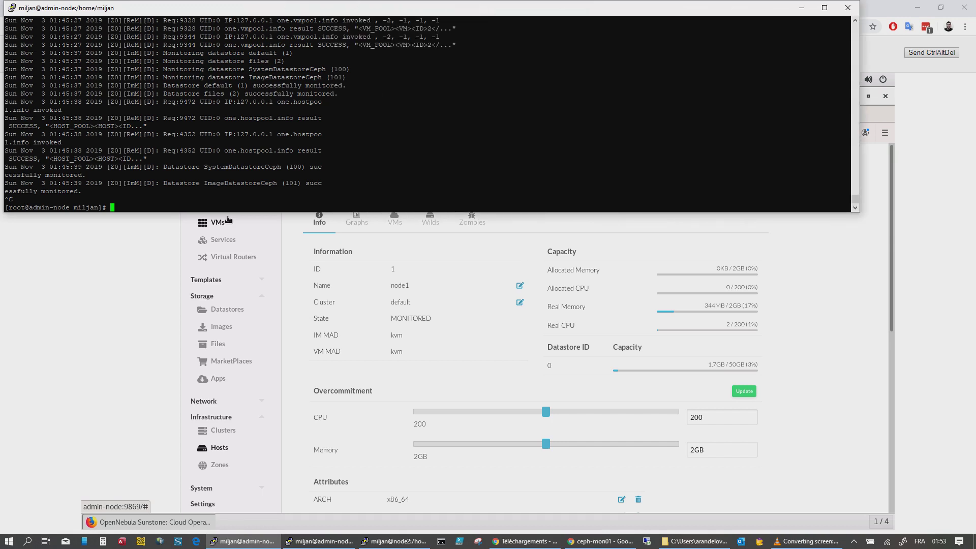
{"action": "key", "text": "Up"}
{"action": "key", "text": "Return"}
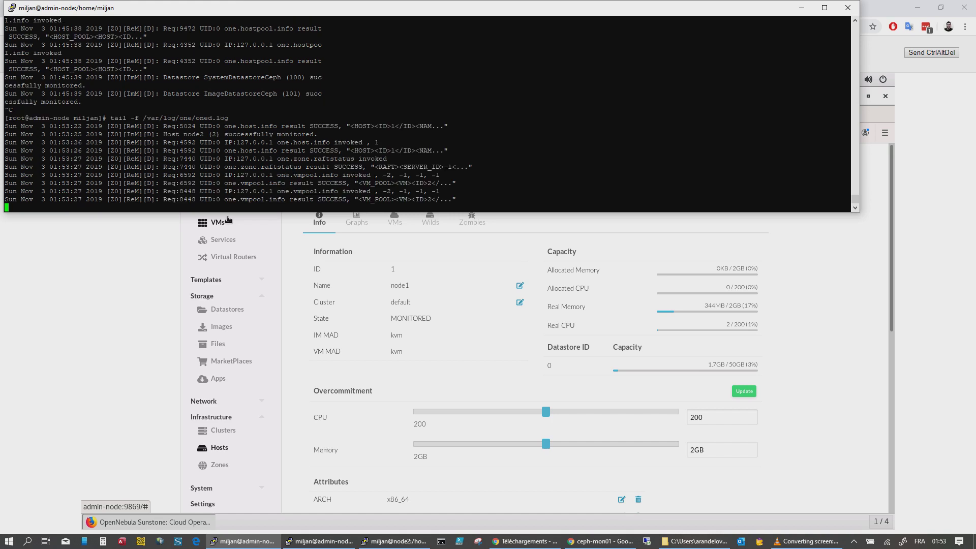
Step: Refresh node1's host details in Sunstone, and examine the monitoring entries for node2 and admin-node in the oned.log output
{"action": "left_click", "coordinate": [479, 263]}
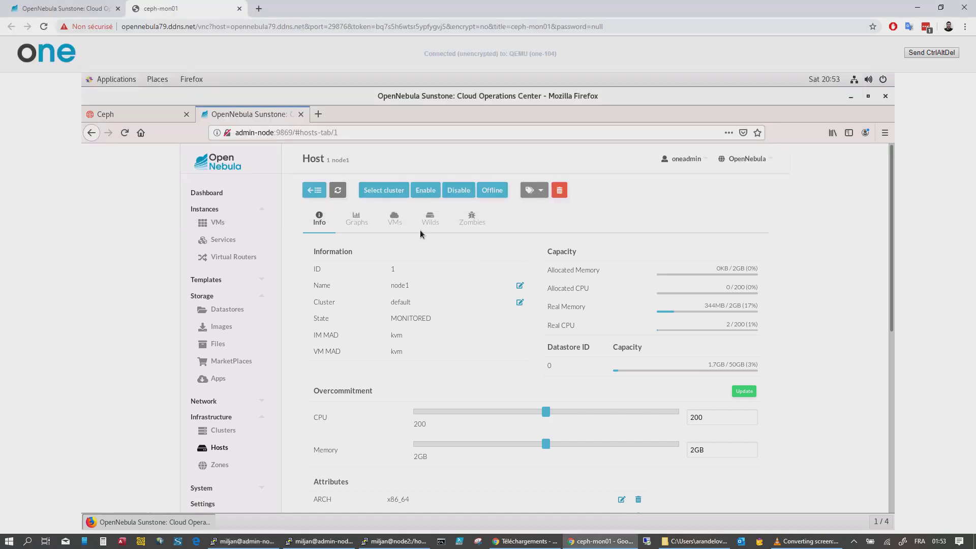
{"action": "left_click", "coordinate": [338, 192]}
{"action": "key", "text": "alt+Tab"}
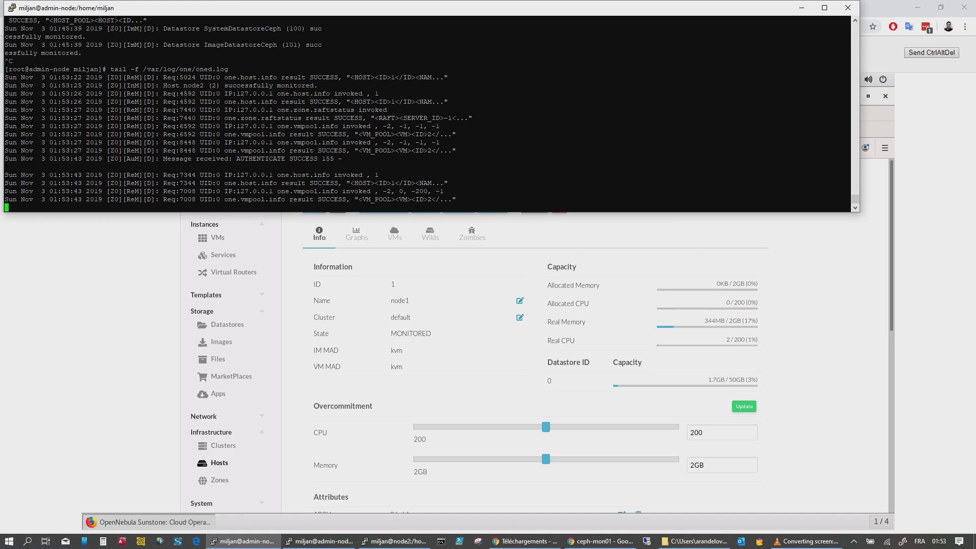
{"action": "left_click_drag", "start_coordinate": [163, 85], "coordinate": [317, 85]}
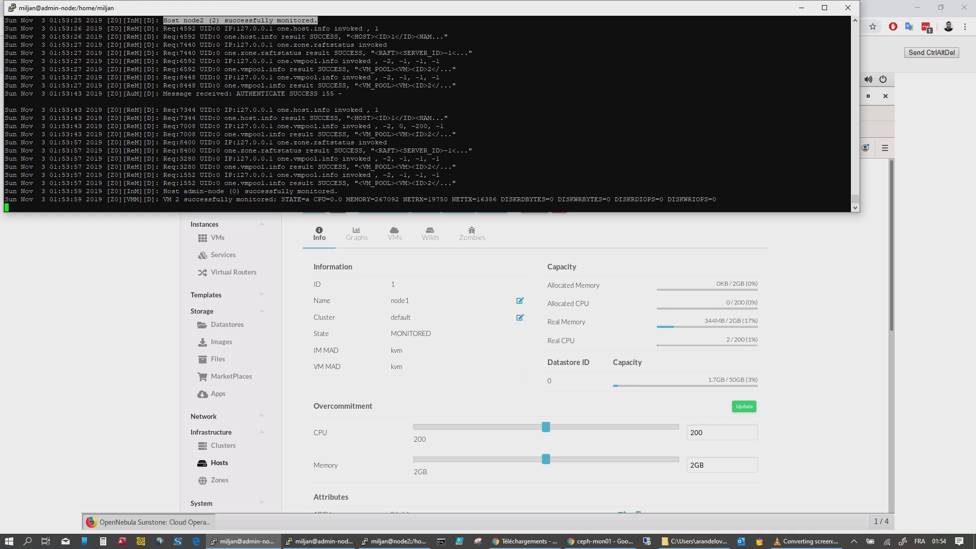
{"action": "left_click_drag", "start_coordinate": [160, 191], "coordinate": [356, 192]}
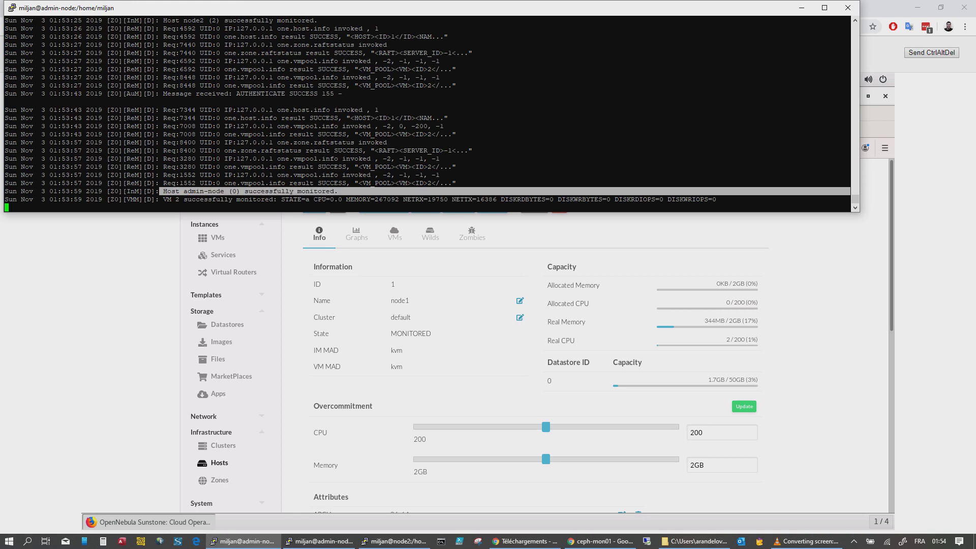
Step: Return to Sunstone, refresh node1's host details, and check its State value
{"action": "left_click", "coordinate": [539, 230]}
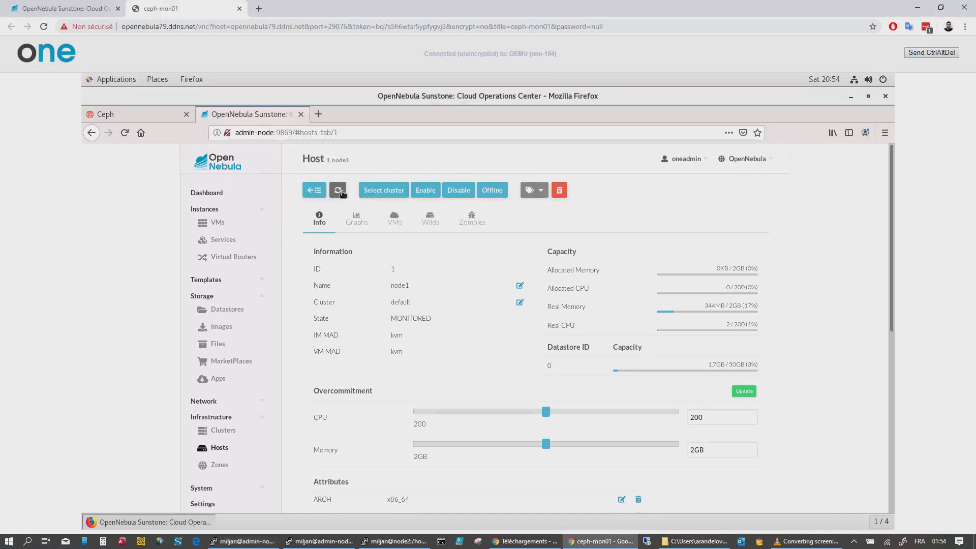
{"action": "left_click", "coordinate": [338, 190]}
{"action": "left_click_drag", "start_coordinate": [435, 318], "coordinate": [351, 318]}
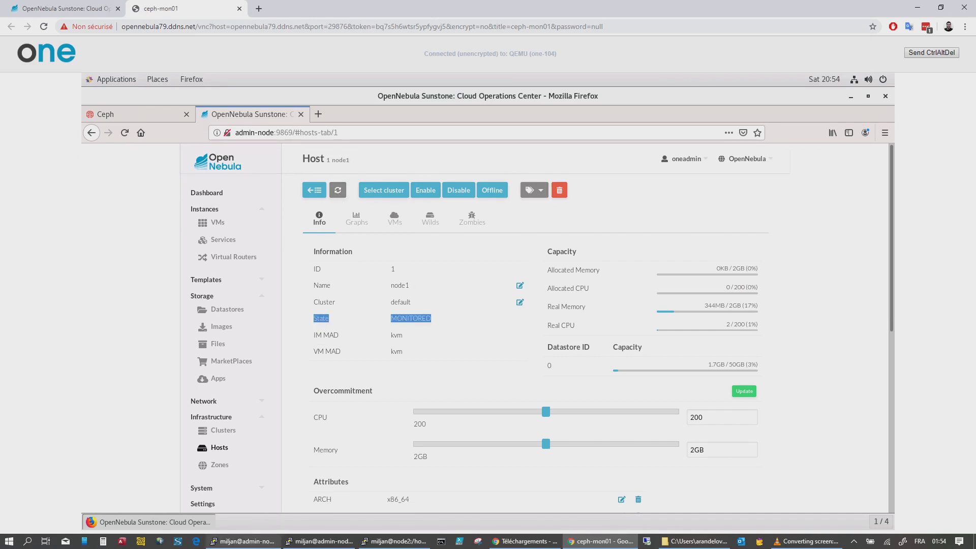
Step: Examine the host monitoring messages for node1 in the oned.log output and match them with the host ID in Sunstone
{"action": "left_click", "coordinate": [270, 540]}
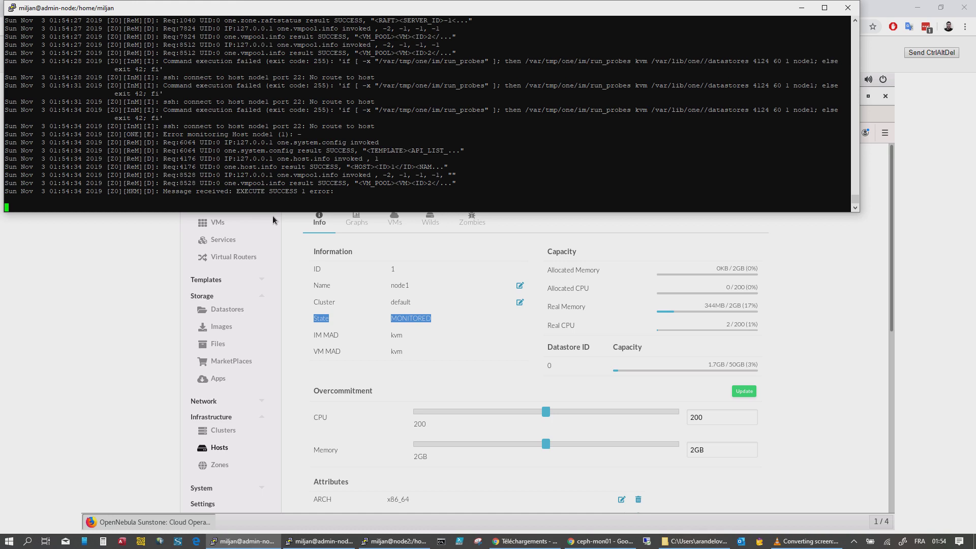
{"action": "left_click_drag", "start_coordinate": [164, 191], "coordinate": [334, 191]}
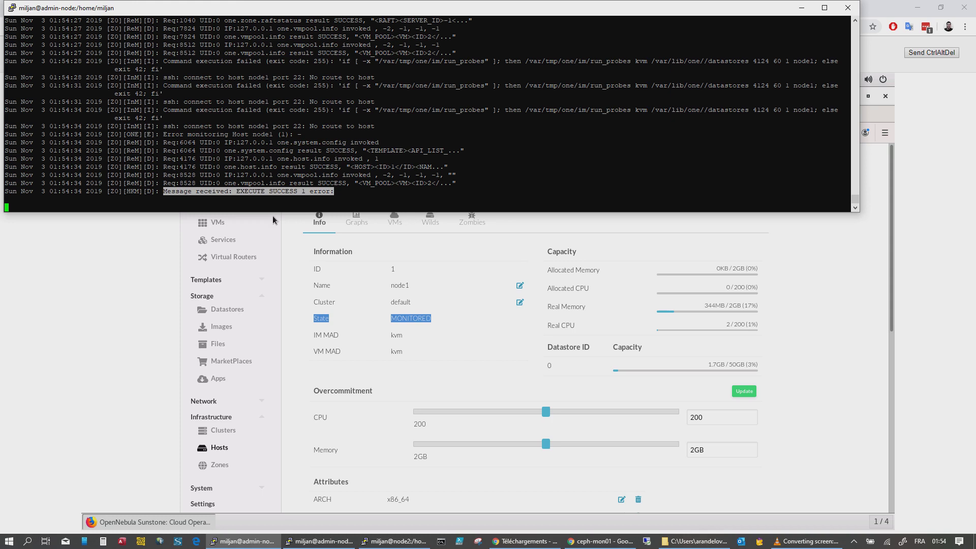
{"action": "left_click", "coordinate": [393, 273]}
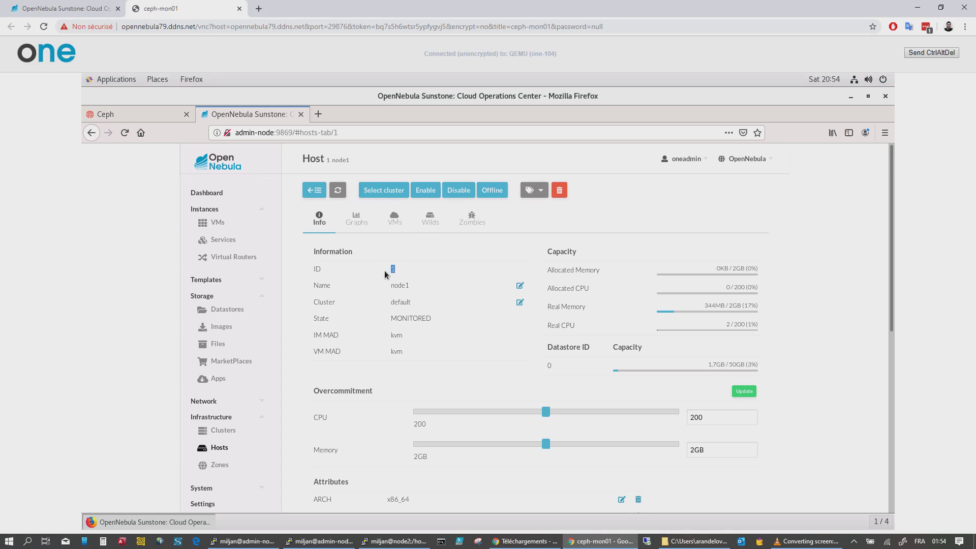
{"action": "key", "text": "alt+Tab"}
{"action": "scroll", "coordinate": [384, 270], "scroll_direction": "up", "scroll_amount": 1}
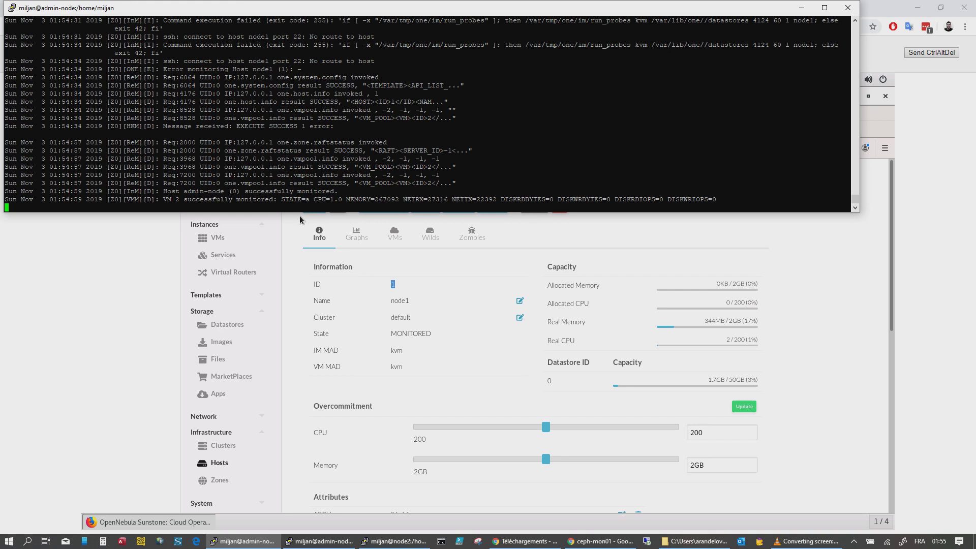
Step: View node1's graphs in Sunstone, refresh the host, and check the State in its information
{"action": "left_click", "coordinate": [551, 233]}
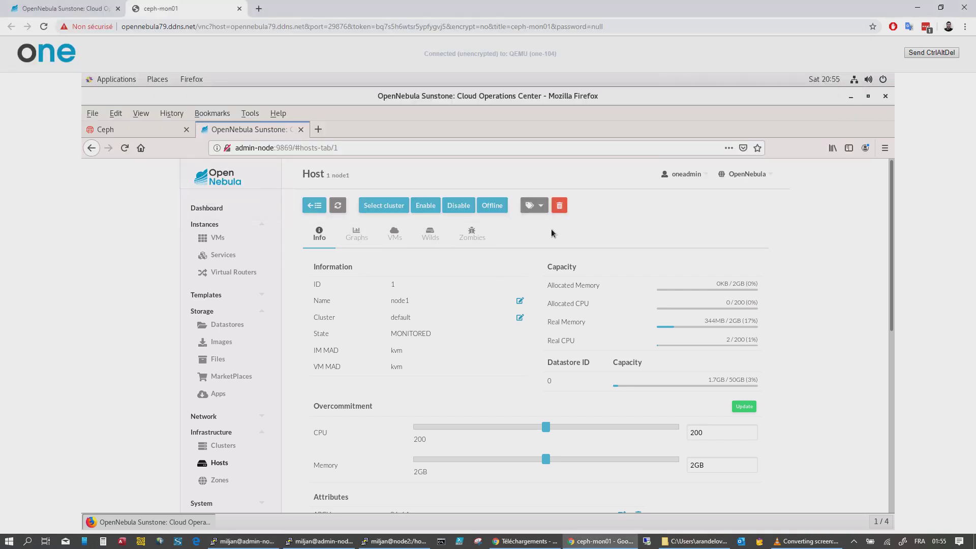
{"action": "left_click", "coordinate": [357, 219]}
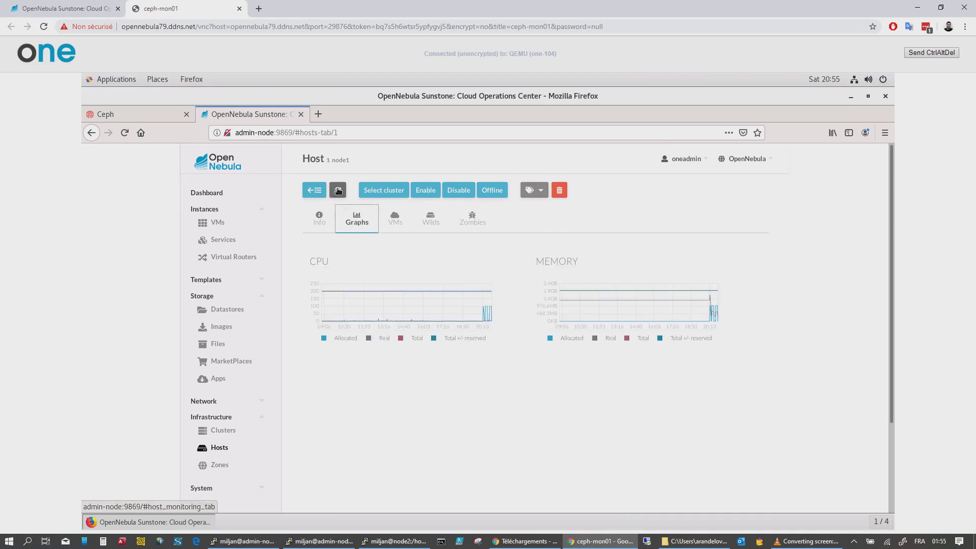
{"action": "left_click", "coordinate": [338, 191]}
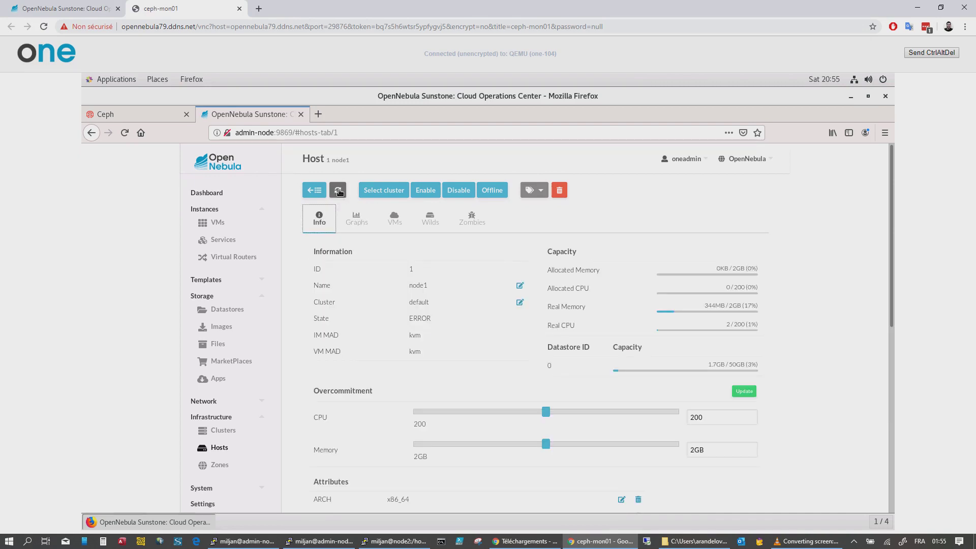
{"action": "left_click_drag", "start_coordinate": [445, 316], "coordinate": [338, 318]}
Step: Review the latest oned.log entries in the admin-node terminal and return to Sunstone
{"action": "key", "text": "alt+Tab"}
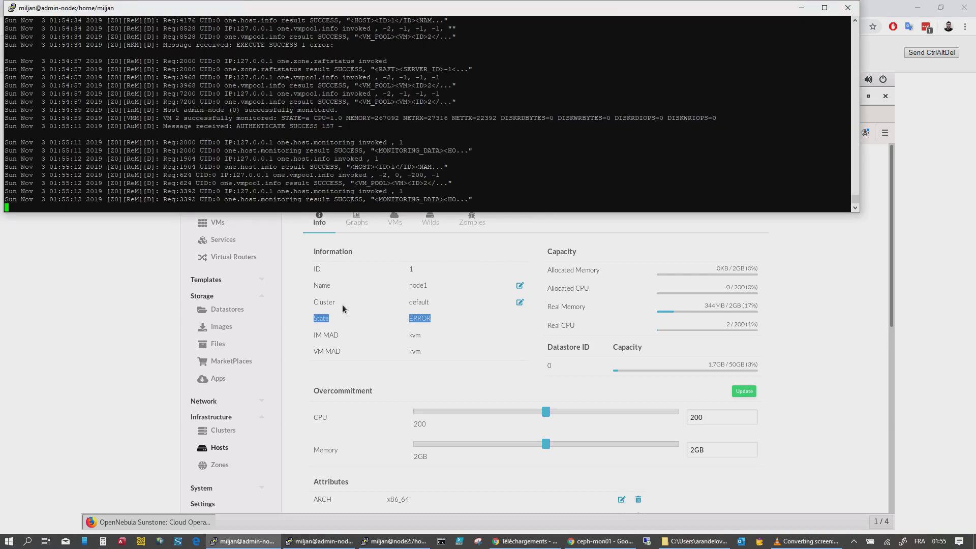
{"action": "scroll", "coordinate": [342, 304], "scroll_direction": "up", "scroll_amount": 1}
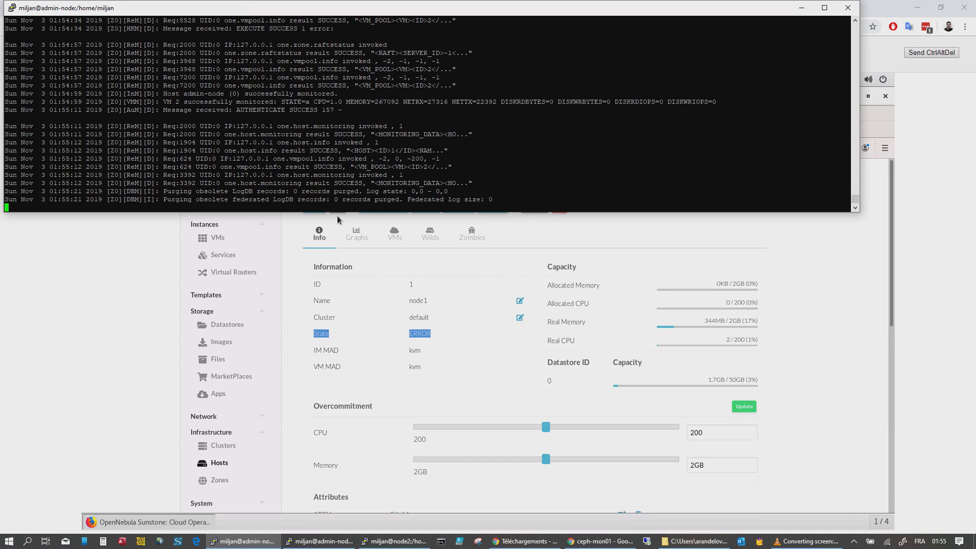
{"action": "left_click", "coordinate": [871, 218]}
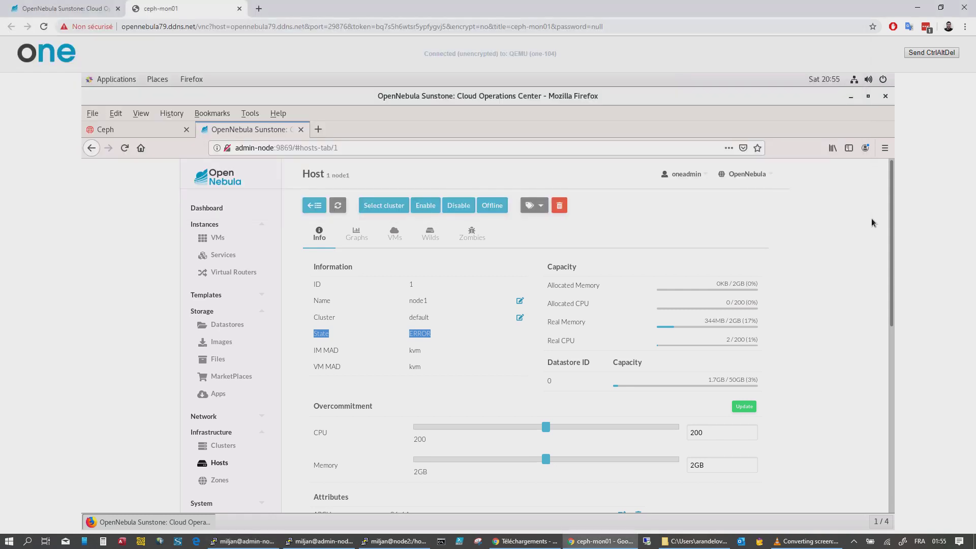
Step: Check the status of all hosts in the host list, and view the VM list for vm-debian02's status and host
{"action": "scroll", "coordinate": [497, 246], "scroll_direction": "down", "scroll_amount": 1}
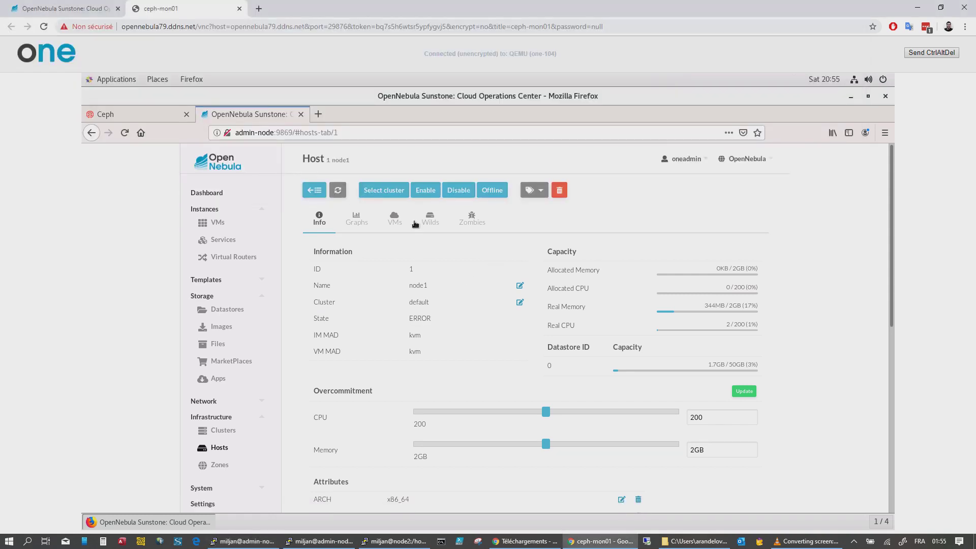
{"action": "left_click", "coordinate": [303, 191]}
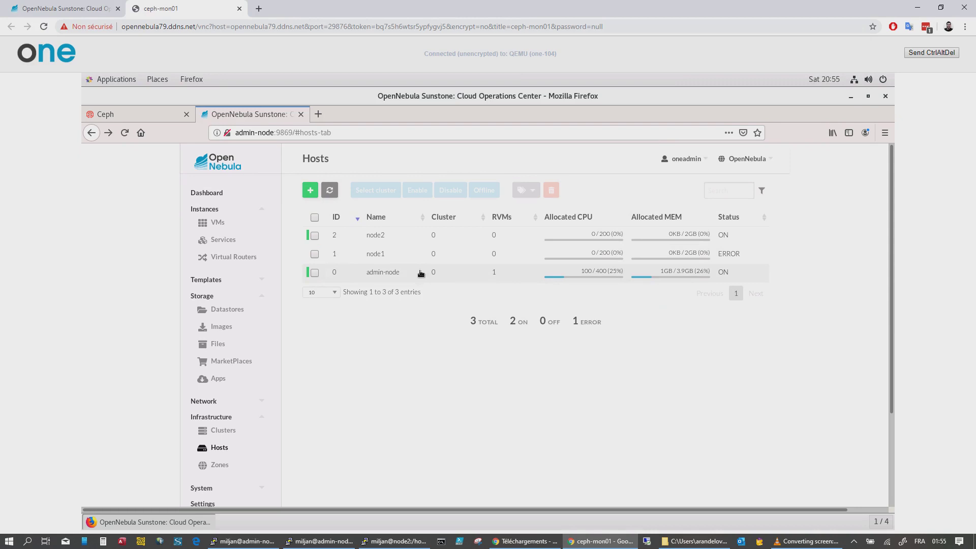
{"action": "left_click", "coordinate": [216, 224]}
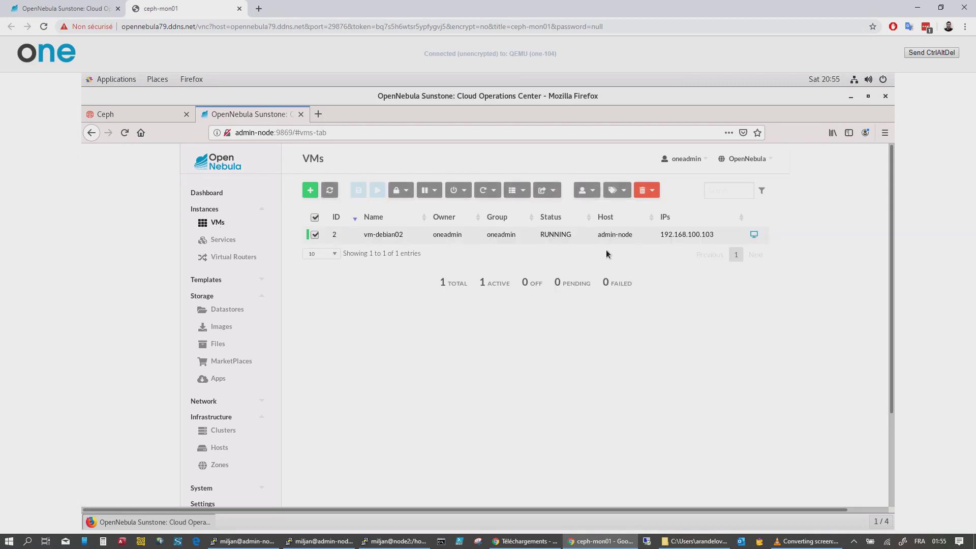
Step: Live-migrate vm-debian02 to node2, checking the Ceph cluster's health details before confirming the migration
{"action": "left_click", "coordinate": [554, 192]}
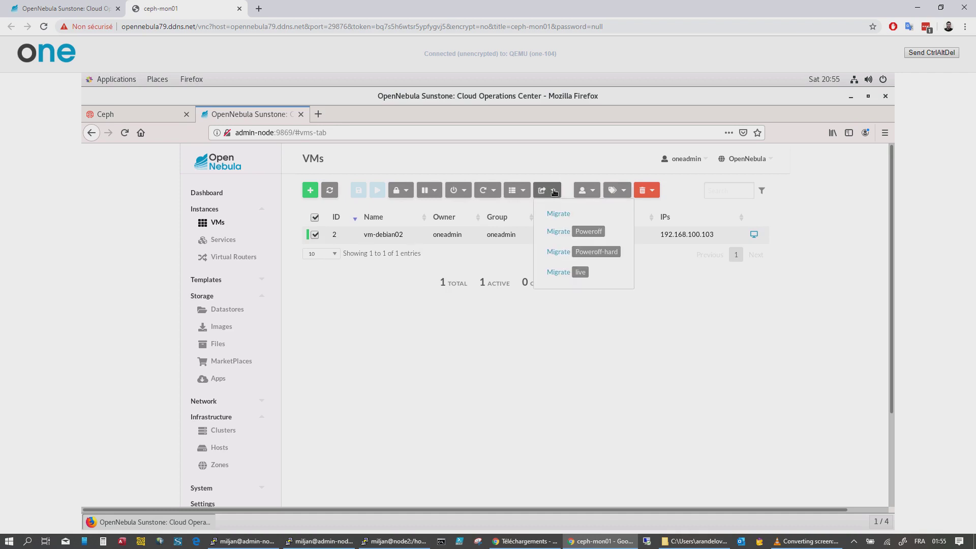
{"action": "left_click", "coordinate": [559, 272]}
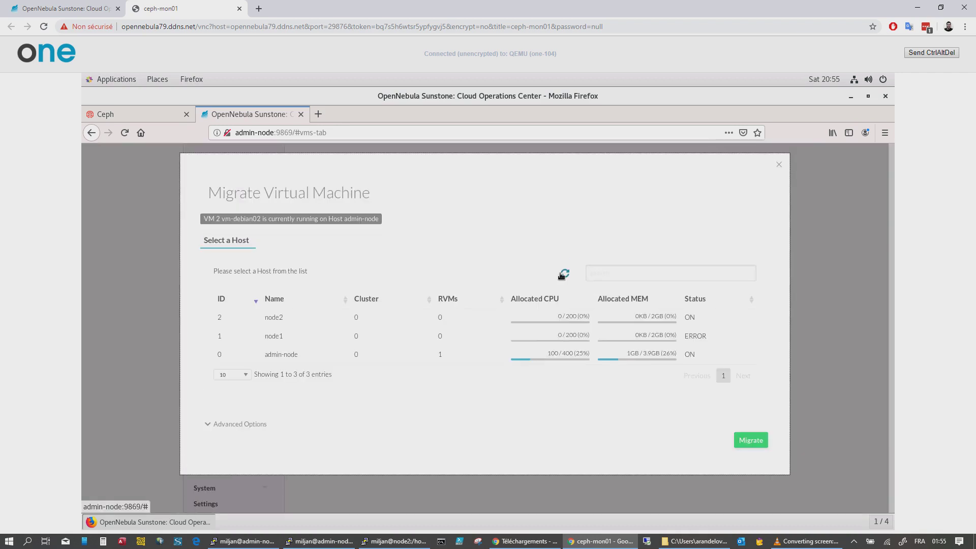
{"action": "left_click_drag", "start_coordinate": [346, 219], "coordinate": [340, 217]}
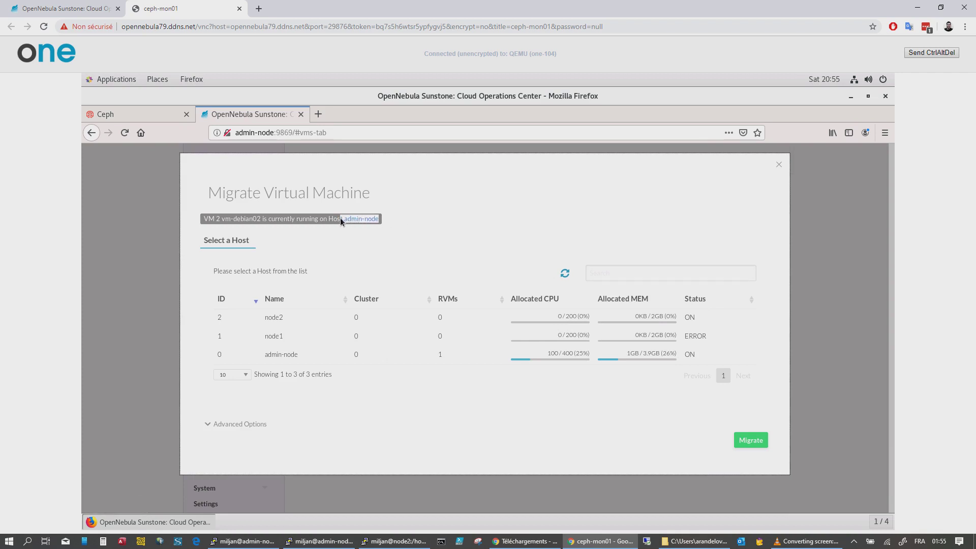
{"action": "left_click", "coordinate": [281, 320]}
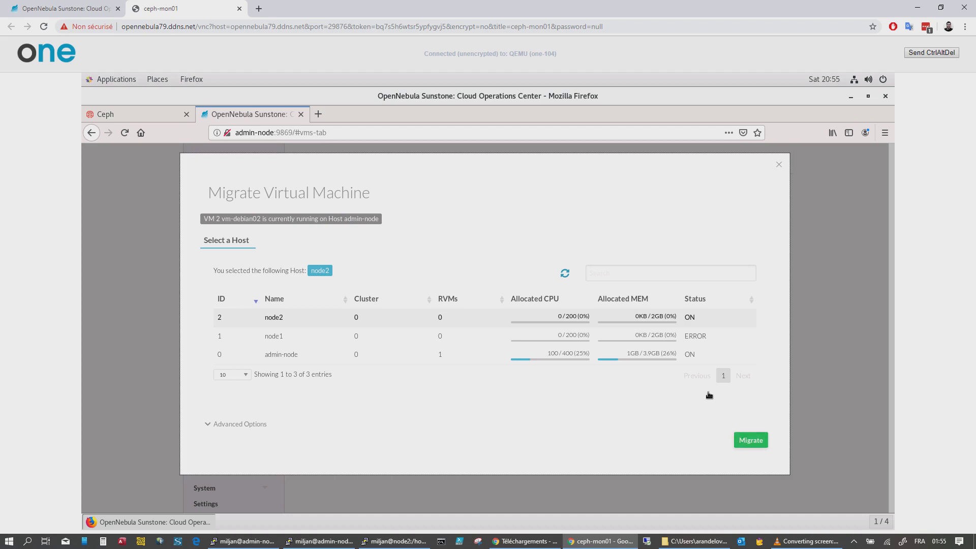
{"action": "left_click", "coordinate": [140, 114]}
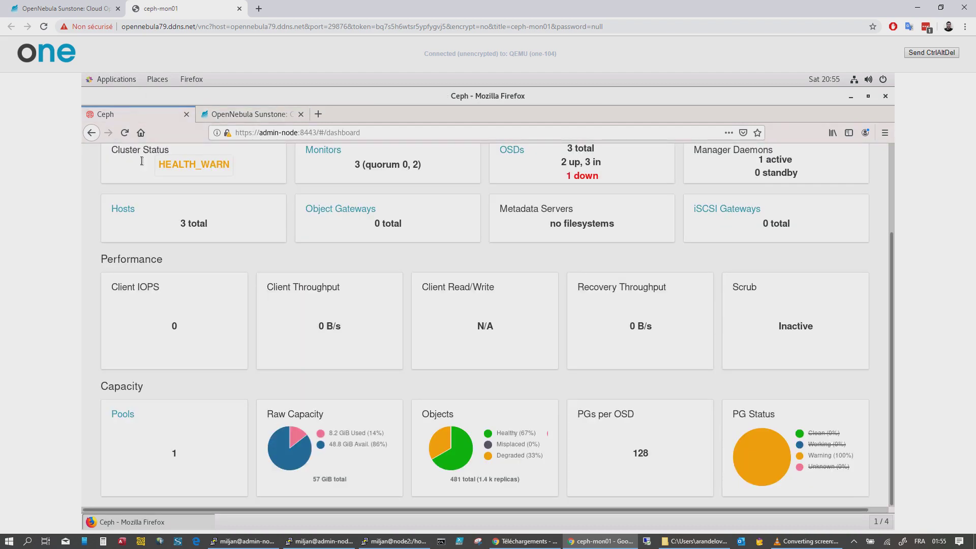
{"action": "left_click", "coordinate": [186, 166]}
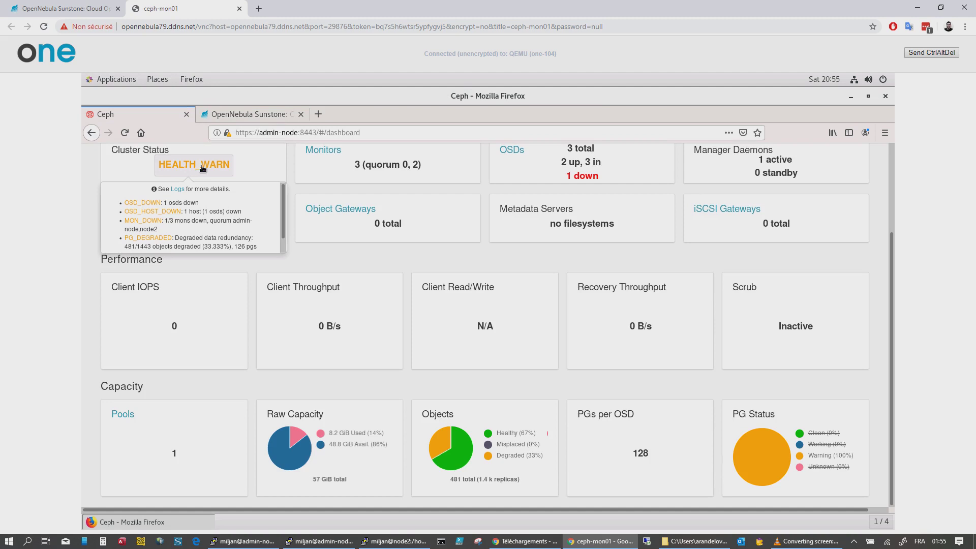
{"action": "left_click", "coordinate": [235, 115]}
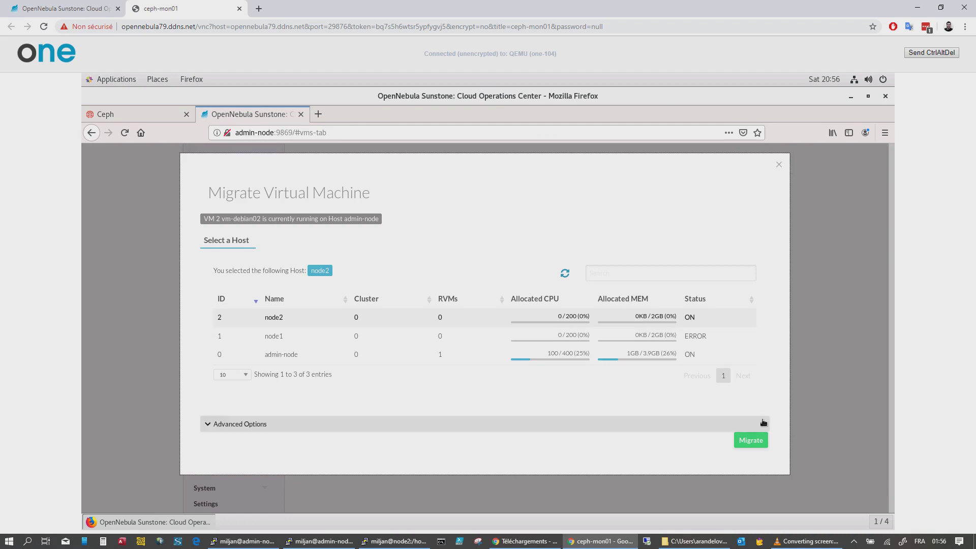
{"action": "left_click", "coordinate": [751, 440]}
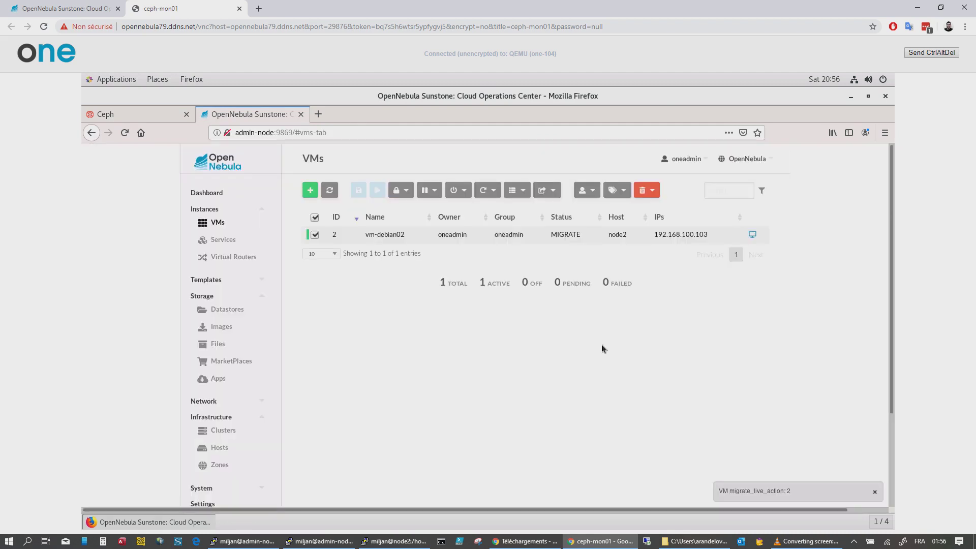
Step: Refresh the VM list to follow the migration, and check the running ping in vm-debian02's VNC console before closing it
{"action": "left_click", "coordinate": [329, 191]}
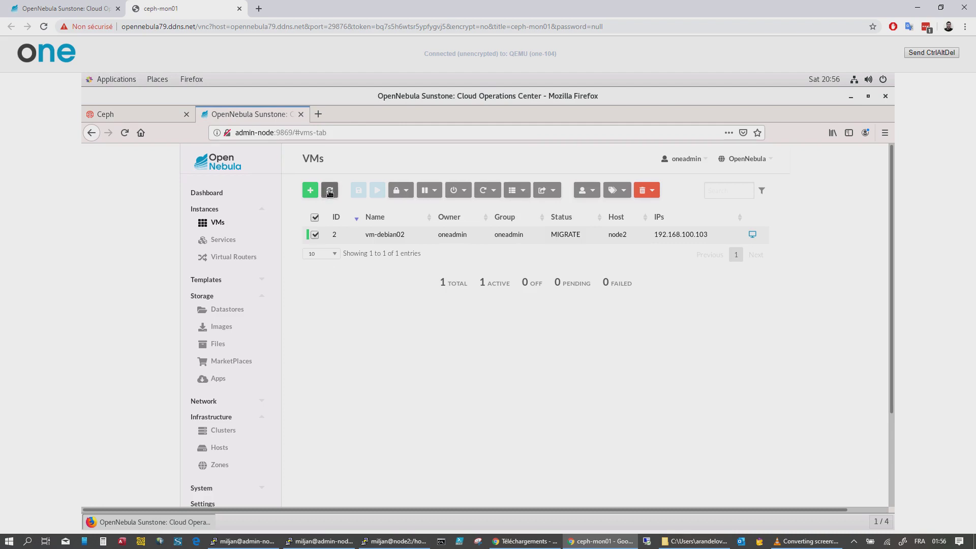
{"action": "left_click", "coordinate": [329, 192]}
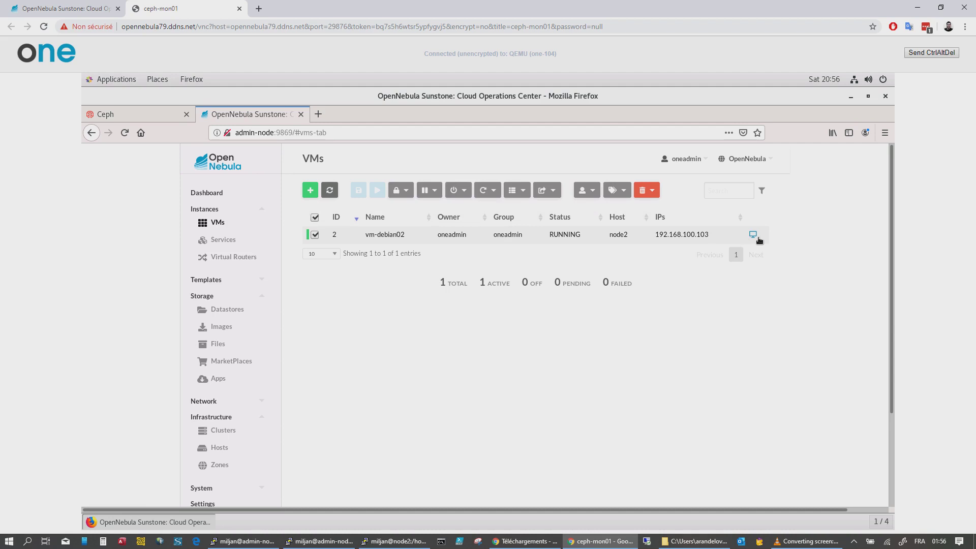
{"action": "left_click", "coordinate": [753, 236]}
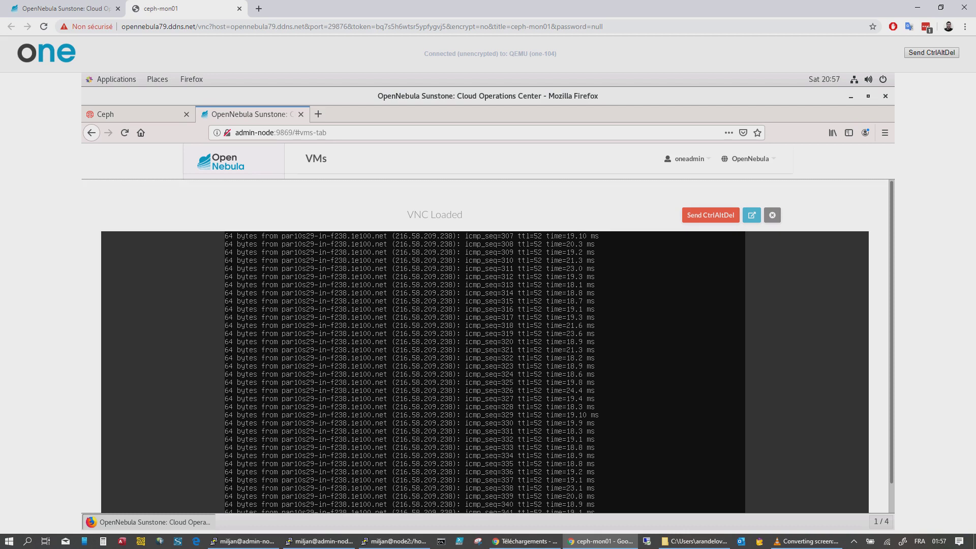
{"action": "left_click", "coordinate": [773, 216]}
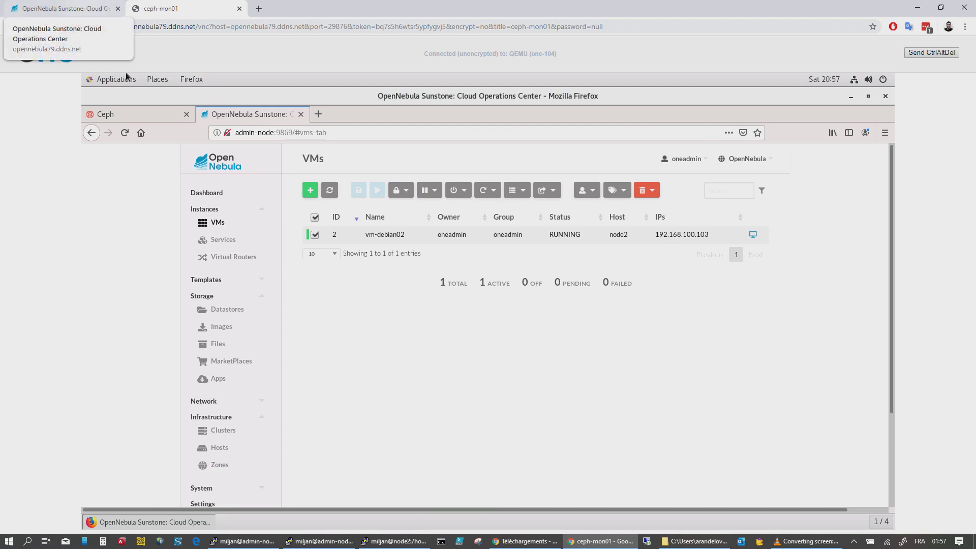
Step: Power ceph-node1 back on in the outer Sunstone, and log in to node1 over SSH from the admin-node terminal
{"action": "left_click", "coordinate": [63, 8]}
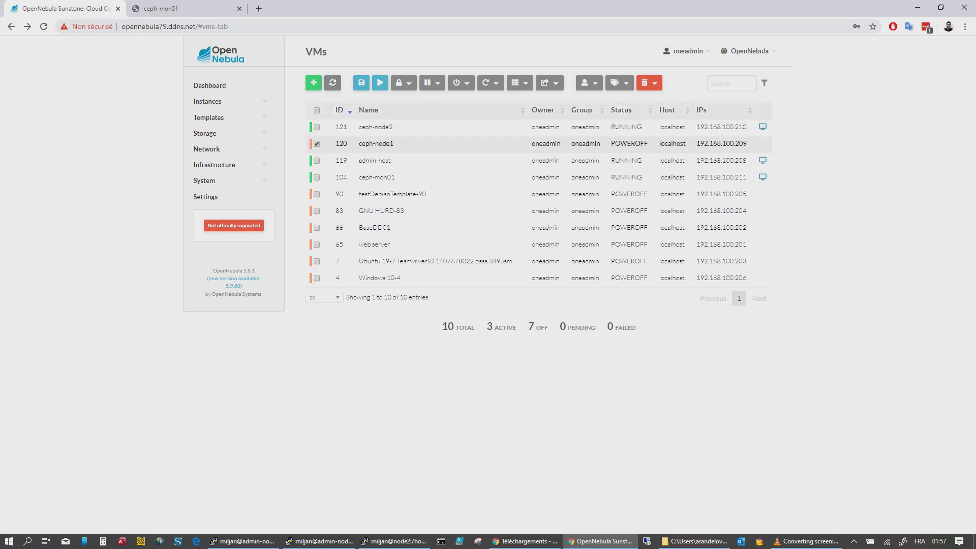
{"action": "left_click", "coordinate": [379, 83]}
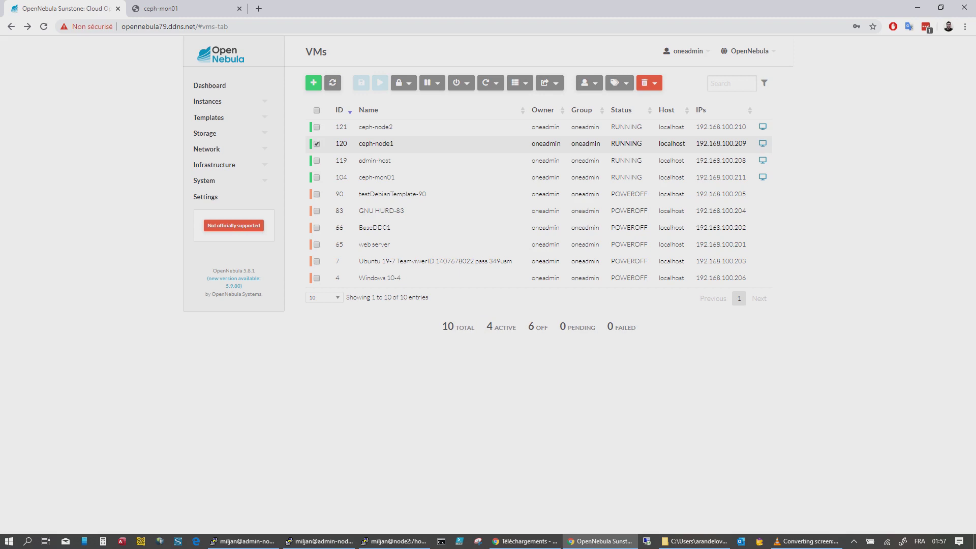
{"action": "left_click", "coordinate": [320, 541]}
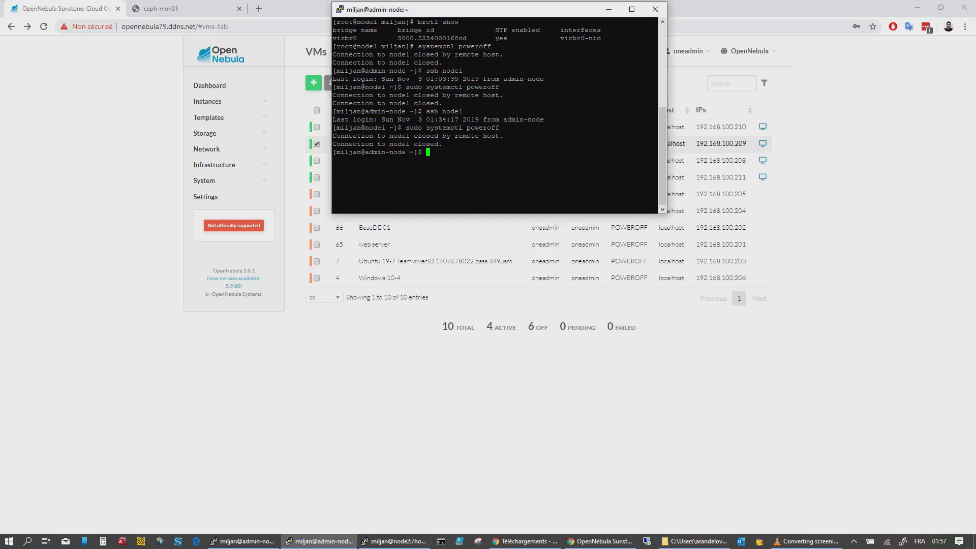
{"action": "key", "text": "Up"}
{"action": "key", "text": "Return"}
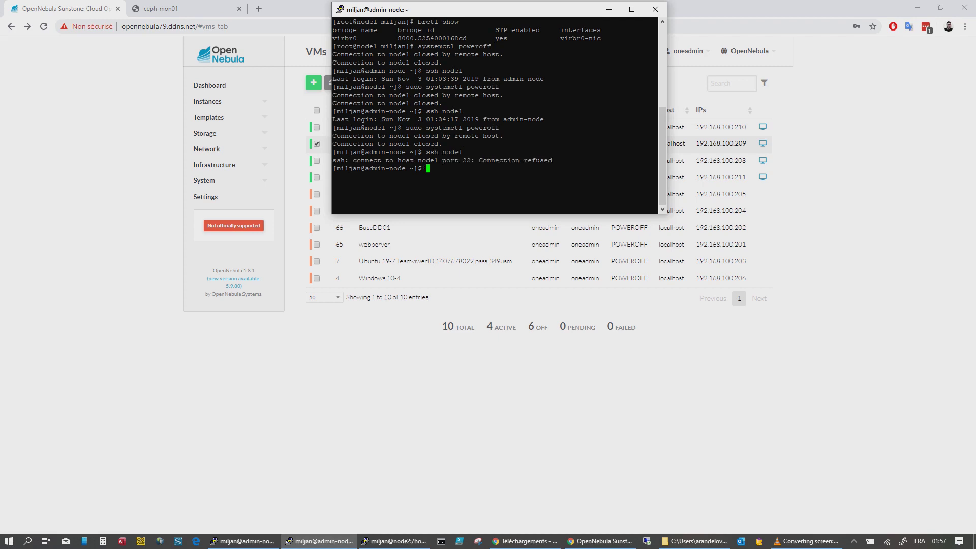
{"action": "key", "text": "Up"}
{"action": "key", "text": "Return"}
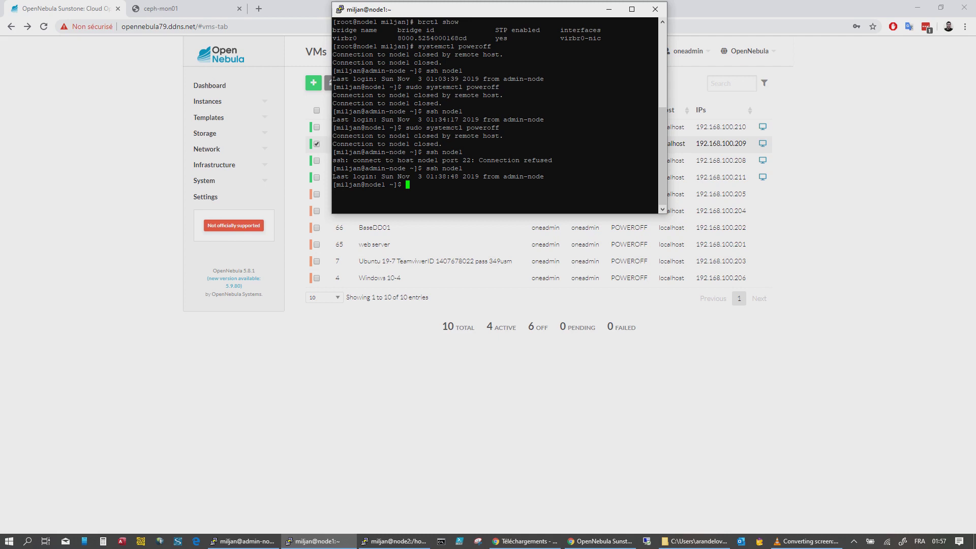
Step: Examine the Ceph dashboard's health details and cluster logs for node1's recovery, and recheck the cluster status on the dashboard
{"action": "left_click", "coordinate": [600, 541]}
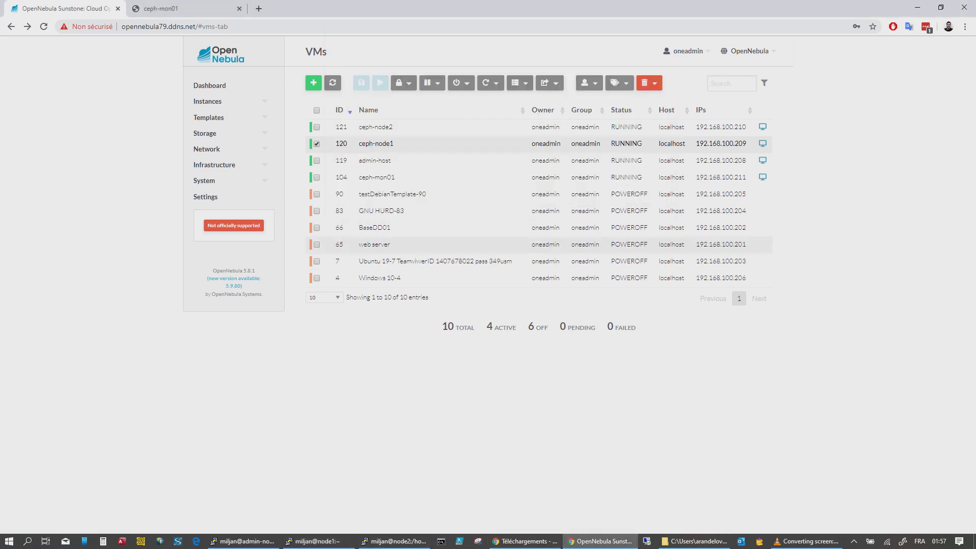
{"action": "left_click", "coordinate": [157, 8]}
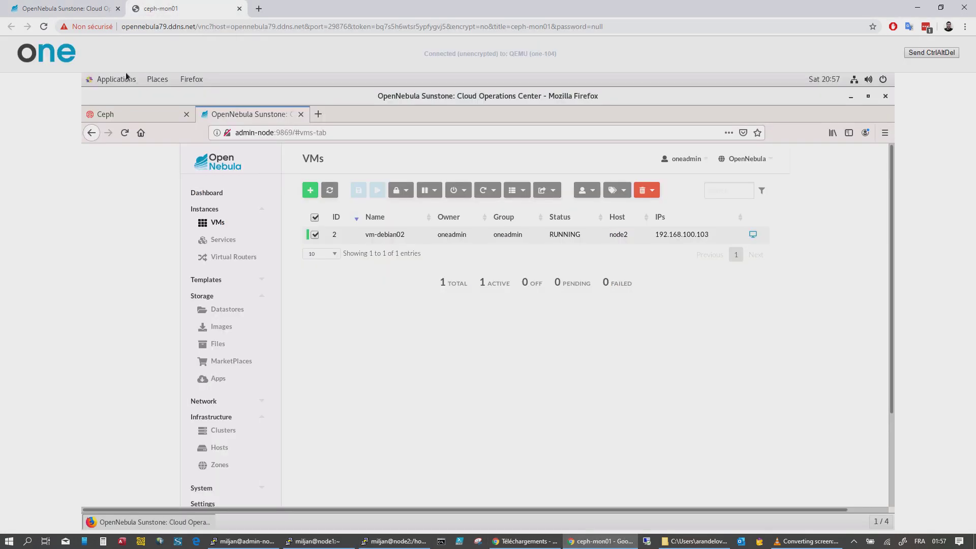
{"action": "left_click", "coordinate": [121, 116]}
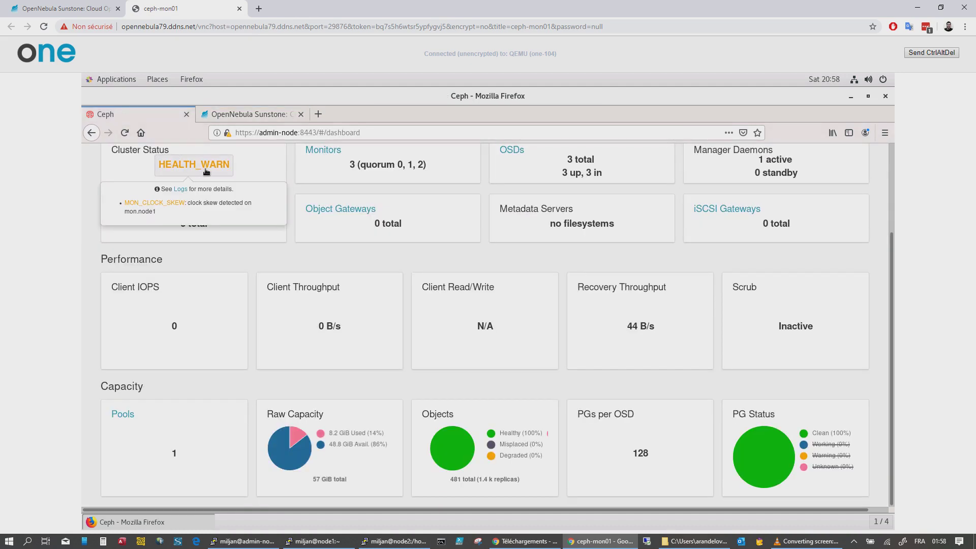
{"action": "left_click", "coordinate": [181, 189]}
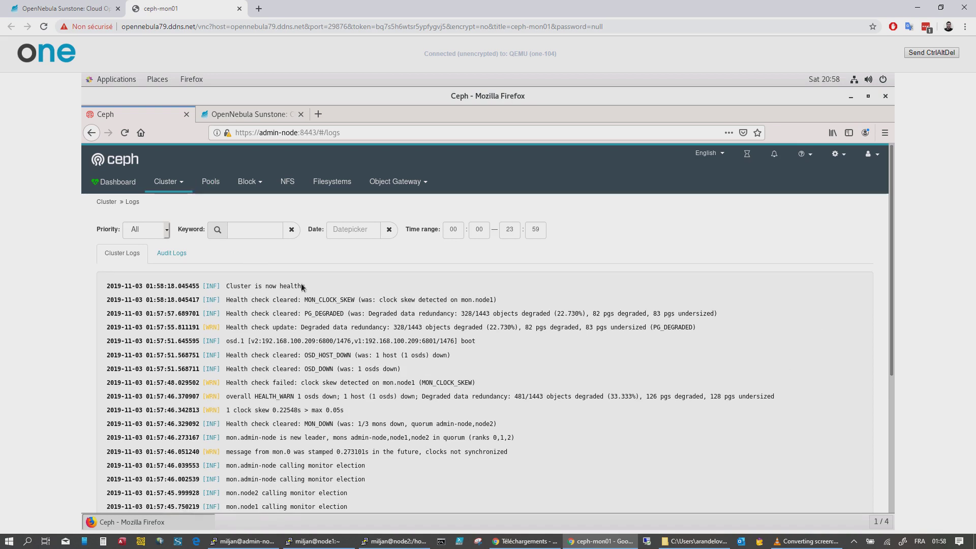
{"action": "left_click_drag", "start_coordinate": [303, 286], "coordinate": [226, 286]}
{"action": "left_click", "coordinate": [227, 286]}
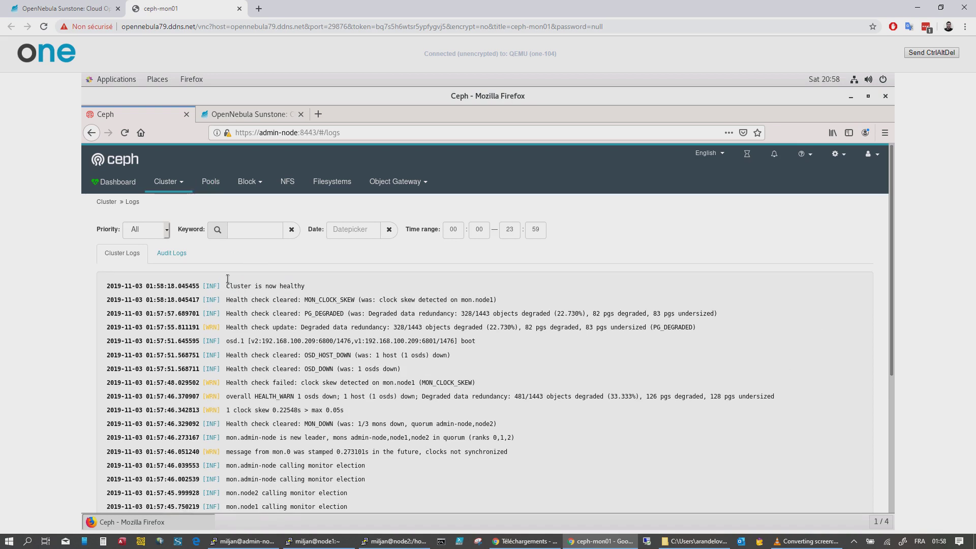
{"action": "left_click", "coordinate": [125, 184]}
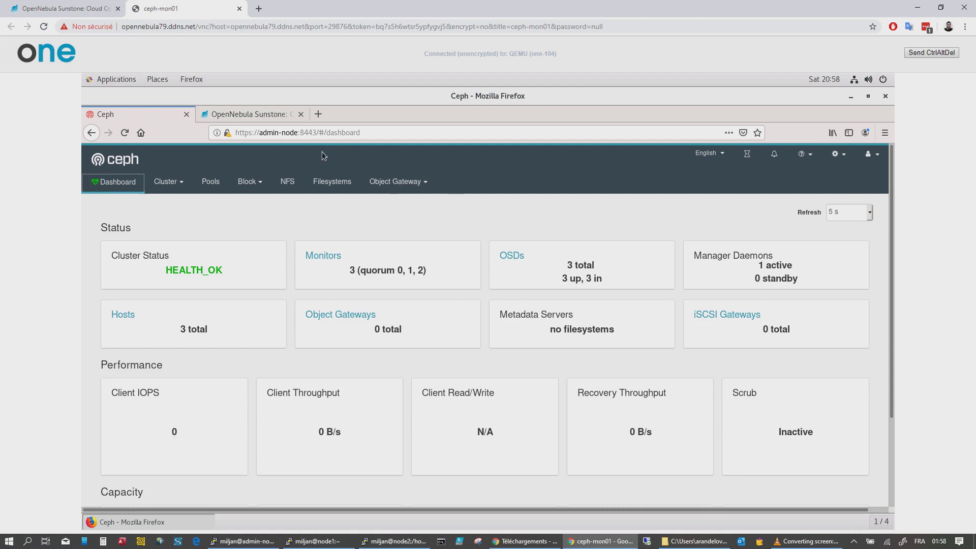
Step: Check the status of all hosts in the nested Sunstone, and view vm-debian02's status and host in the VM list
{"action": "left_click", "coordinate": [240, 114]}
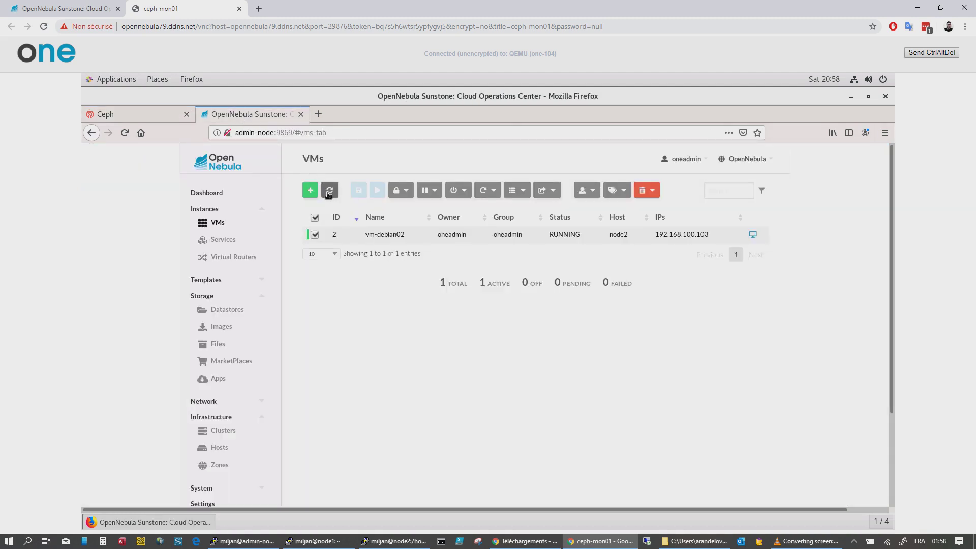
{"action": "left_click", "coordinate": [218, 451]}
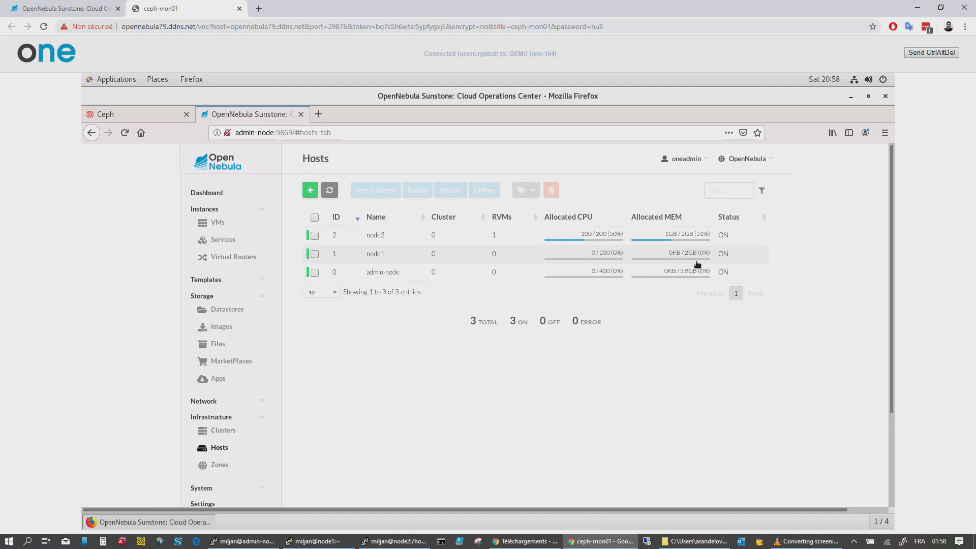
{"action": "left_click", "coordinate": [217, 224]}
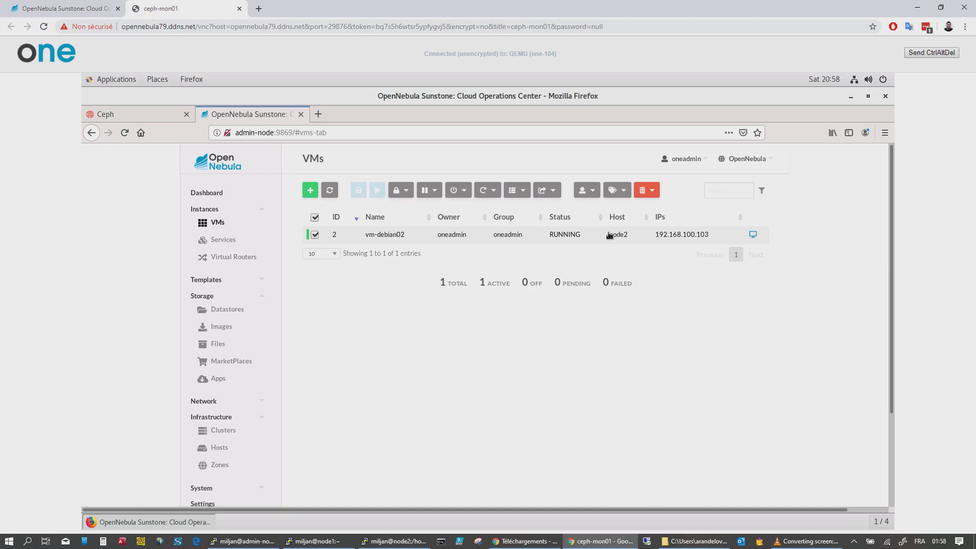
Step: Live-migrate vm-debian02 to node1
{"action": "left_click", "coordinate": [553, 194]}
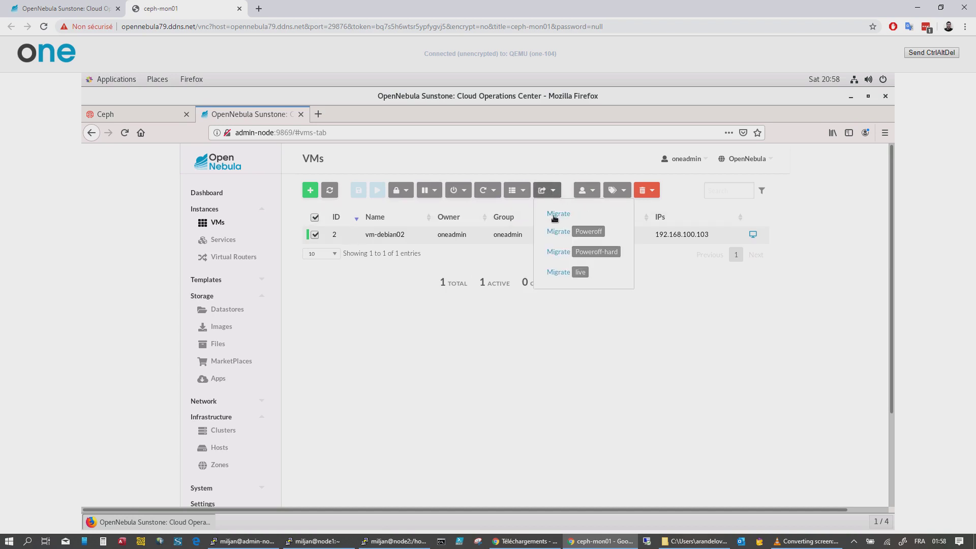
{"action": "left_click", "coordinate": [559, 273]}
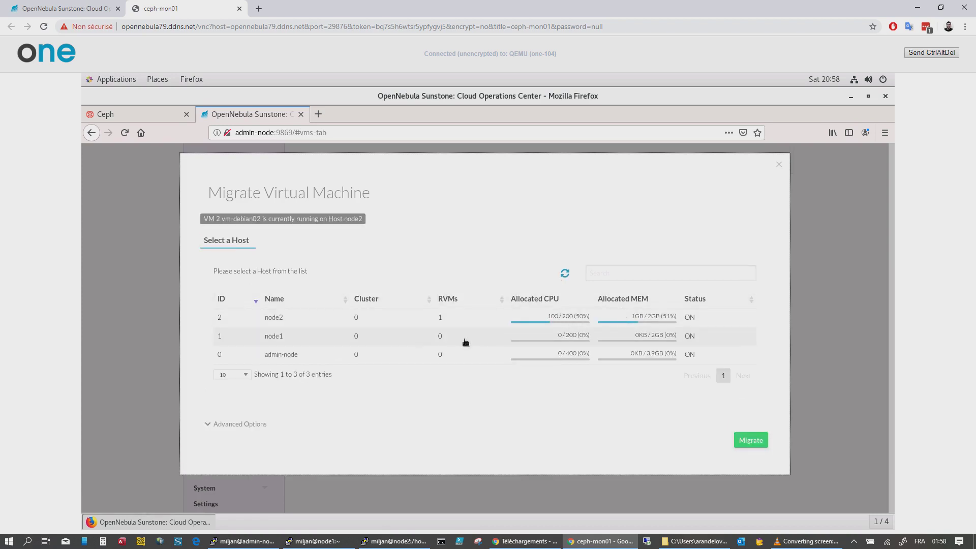
{"action": "left_click", "coordinate": [391, 339]}
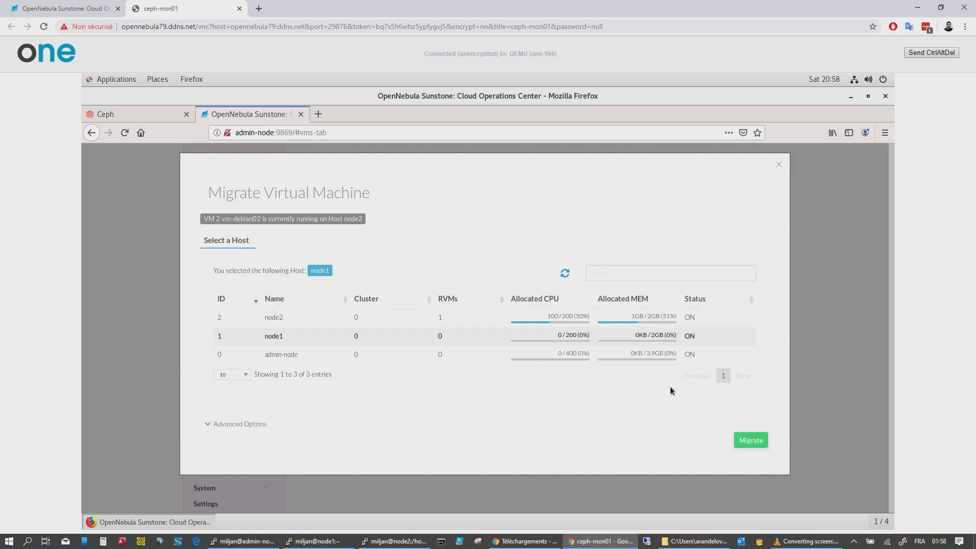
{"action": "left_click", "coordinate": [755, 443]}
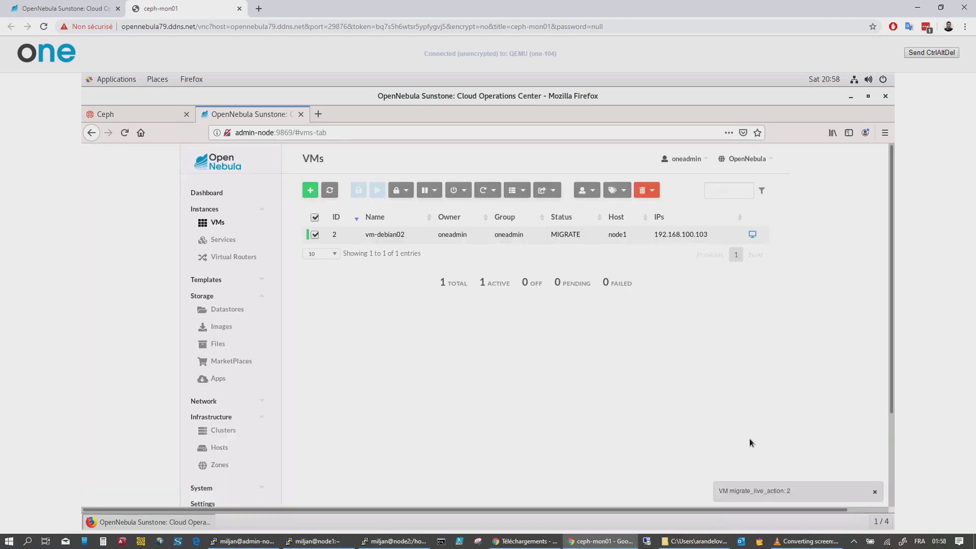
Step: Refresh the VM list, check the ping in vm-debian02's VNC console, and review the migration messages in the oned.log output
{"action": "left_click", "coordinate": [331, 191]}
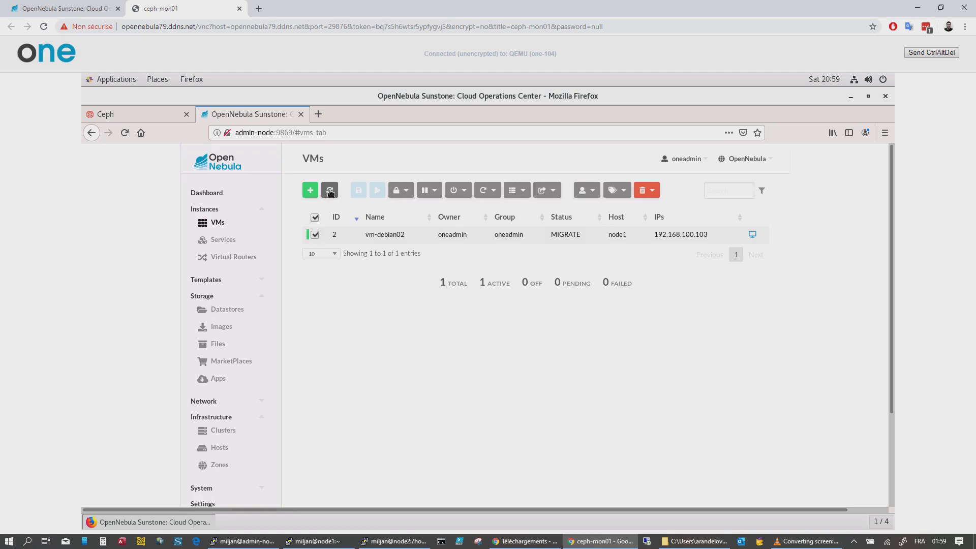
{"action": "left_click", "coordinate": [331, 191]}
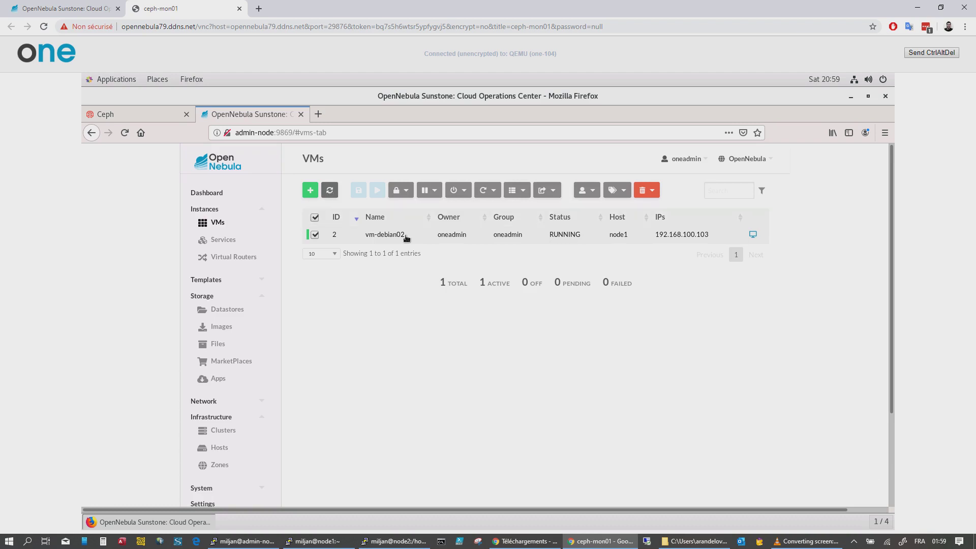
{"action": "left_click", "coordinate": [753, 235]}
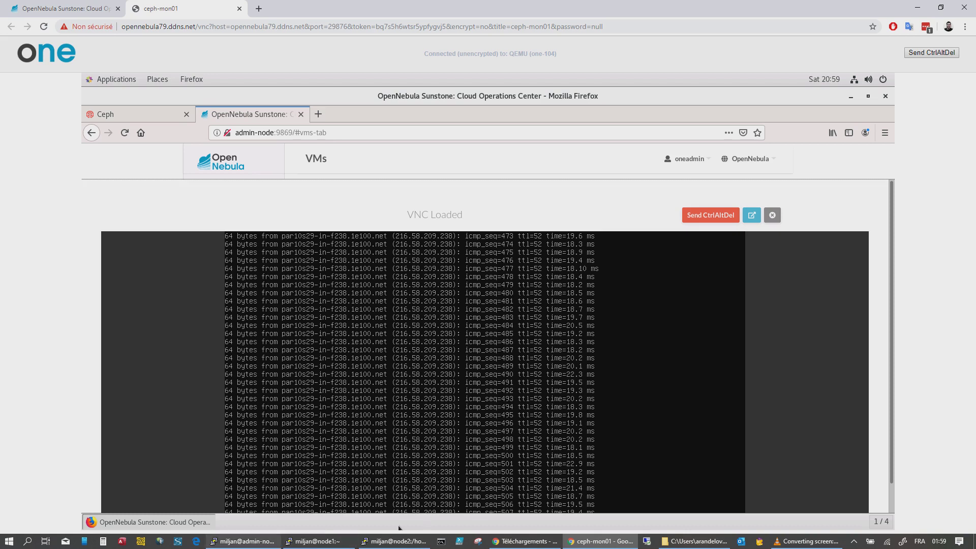
{"action": "left_click", "coordinate": [232, 493]}
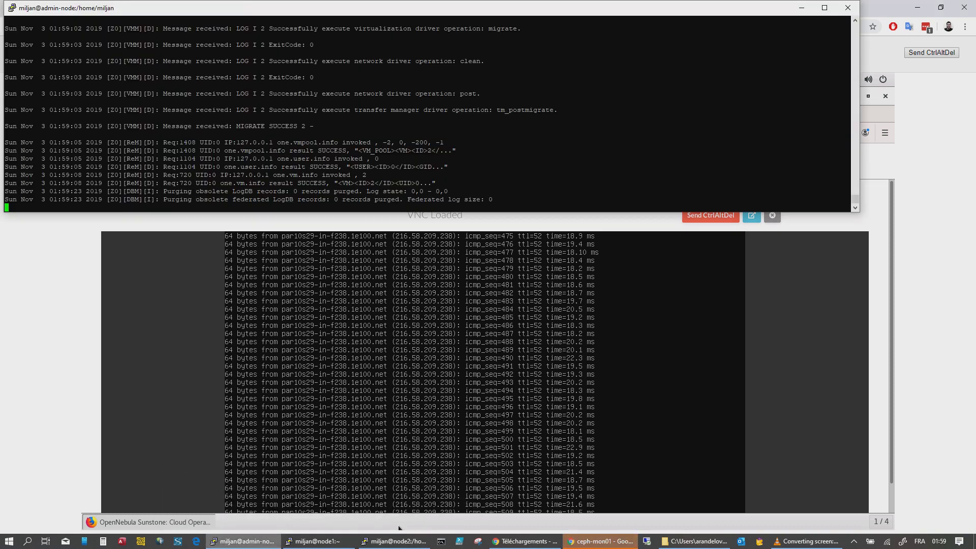
{"action": "left_click", "coordinate": [640, 219]}
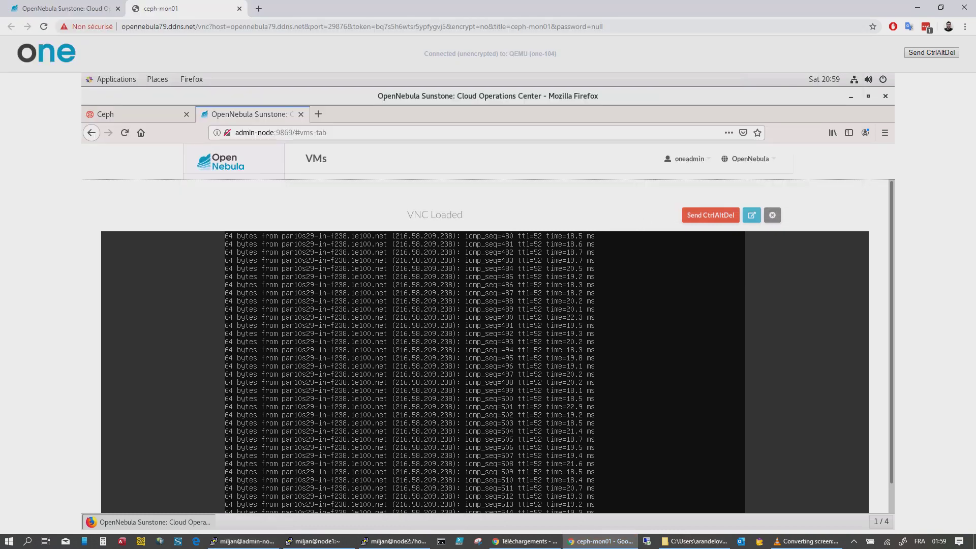
Step: Close vm-debian02's VNC console and power off node1 from its SSH session with sudo systemctl poweroff
{"action": "left_click", "coordinate": [772, 216]}
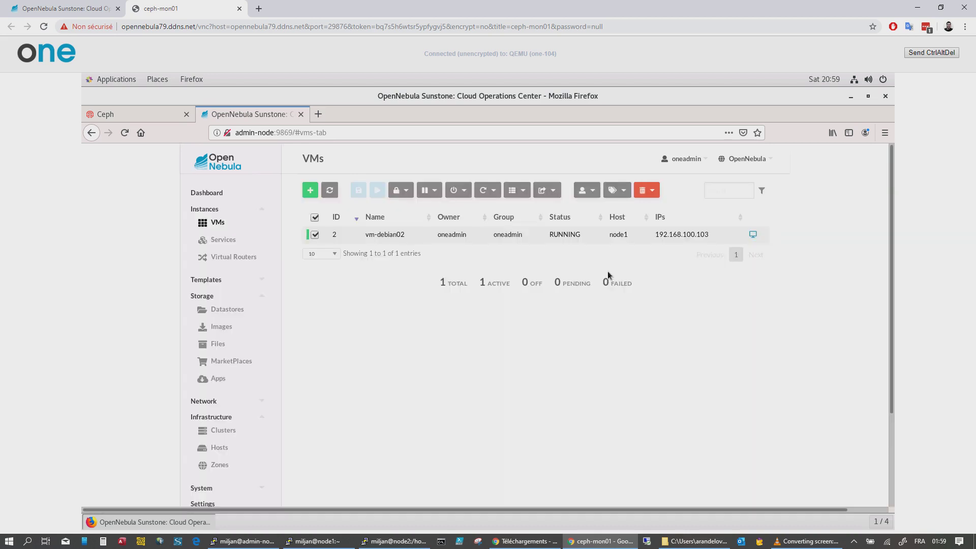
{"action": "left_click", "coordinate": [315, 541]}
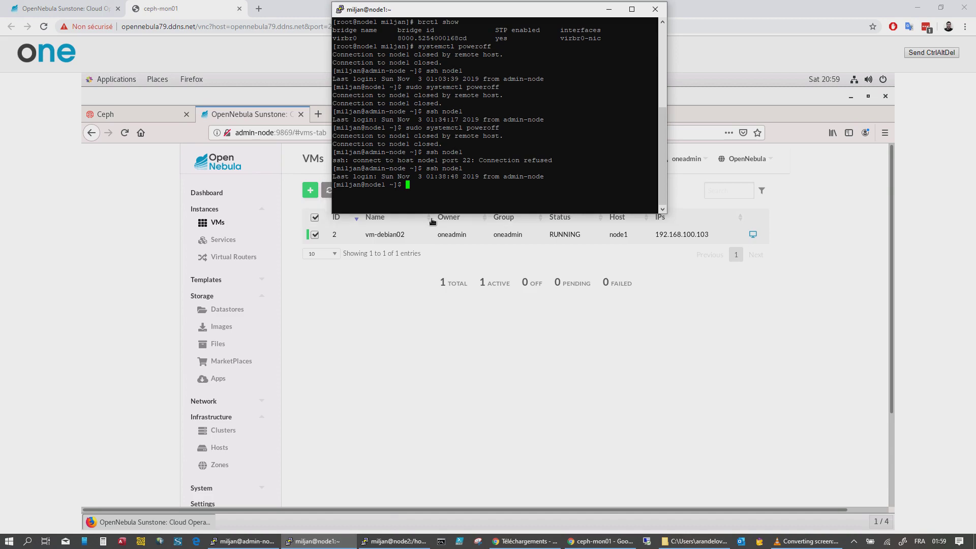
{"action": "key", "text": "Up"}
{"action": "left_click_drag", "start_coordinate": [385, 184], "coordinate": [365, 184]}
{"action": "left_click", "coordinate": [365, 184]}
{"action": "key", "text": "Return"}
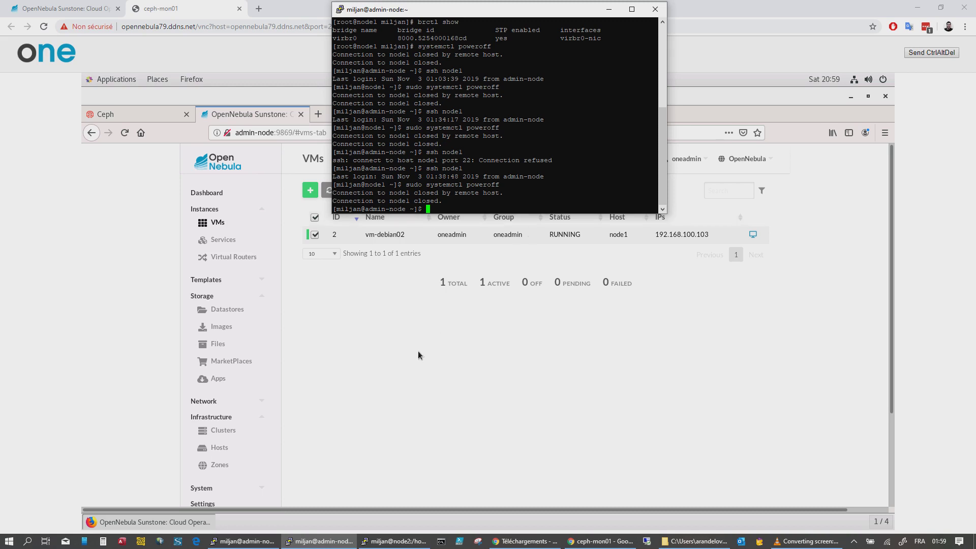
Step: Examine the oned.log output on admin-node for the rescheduling, migration and deployment messages of VM 2
{"action": "left_click", "coordinate": [242, 541]}
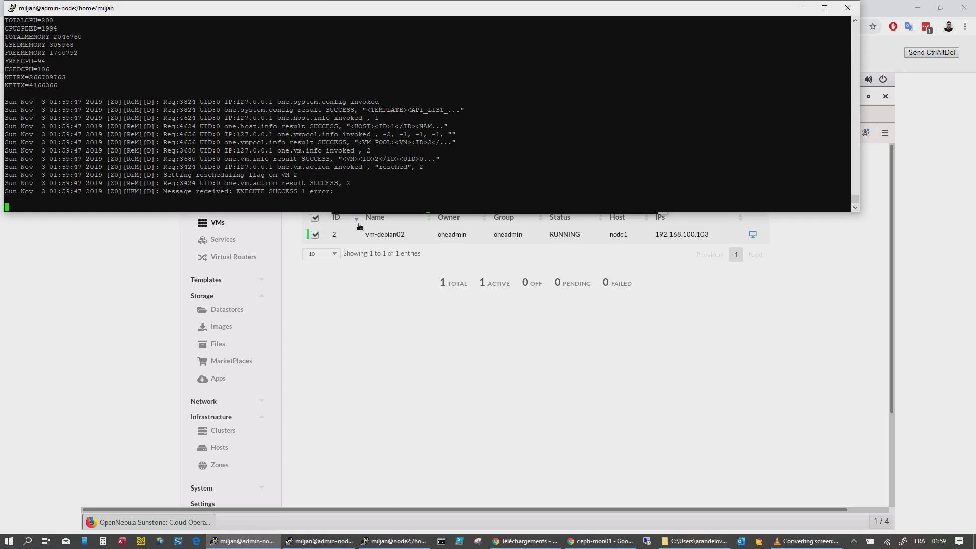
{"action": "left_click_drag", "start_coordinate": [163, 191], "coordinate": [366, 192]}
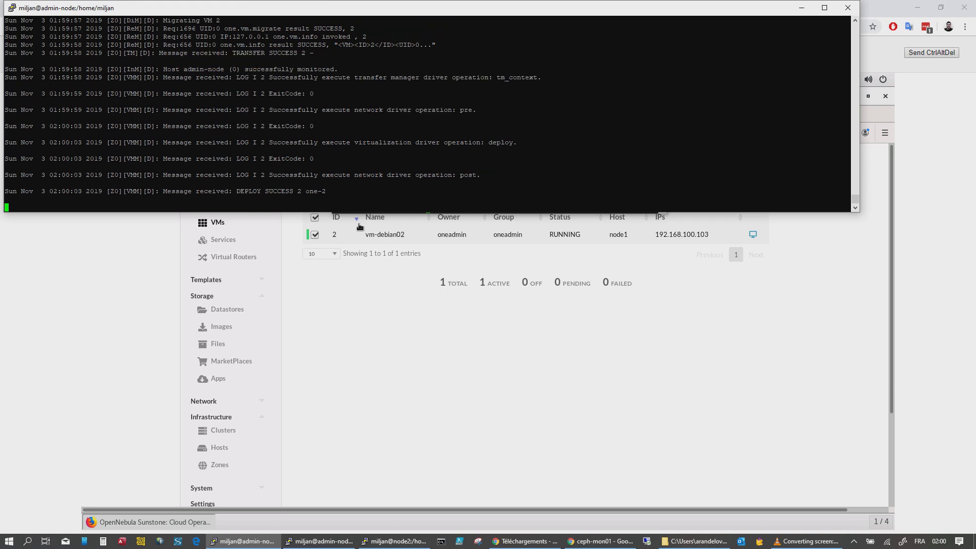
{"action": "left_click_drag", "start_coordinate": [273, 77], "coordinate": [457, 85]}
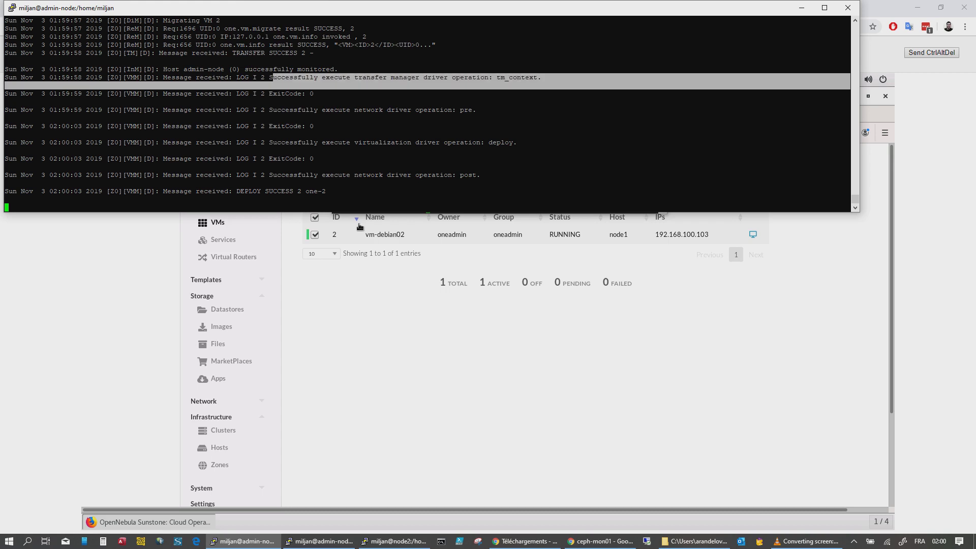
{"action": "left_click_drag", "start_coordinate": [322, 109], "coordinate": [411, 109]}
{"action": "left_click_drag", "start_coordinate": [321, 142], "coordinate": [435, 142]}
{"action": "left_click_drag", "start_coordinate": [322, 175], "coordinate": [473, 175]}
{"action": "triple_click", "coordinate": [470, 175]}
{"action": "left_click", "coordinate": [471, 175]}
{"action": "double_click", "coordinate": [470, 175]}
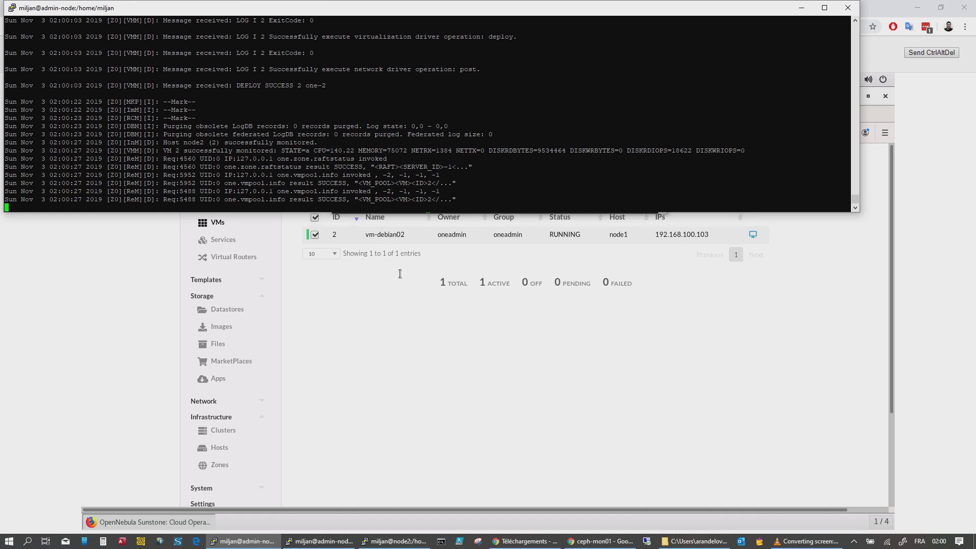
Step: Refresh the VM list to check vm-debian02's host, then follow its boot in the VNC console and check the oned.log output
{"action": "left_click", "coordinate": [453, 349]}
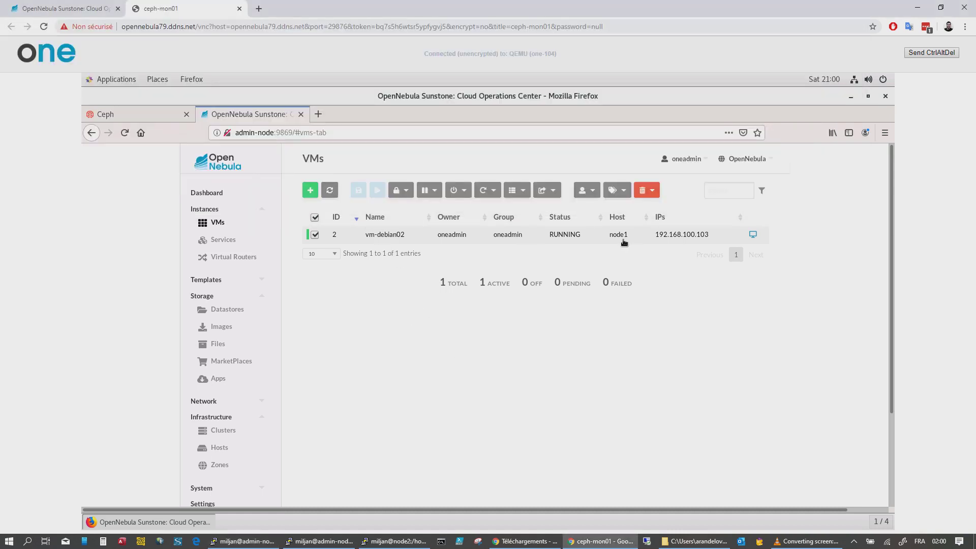
{"action": "left_click", "coordinate": [330, 190]}
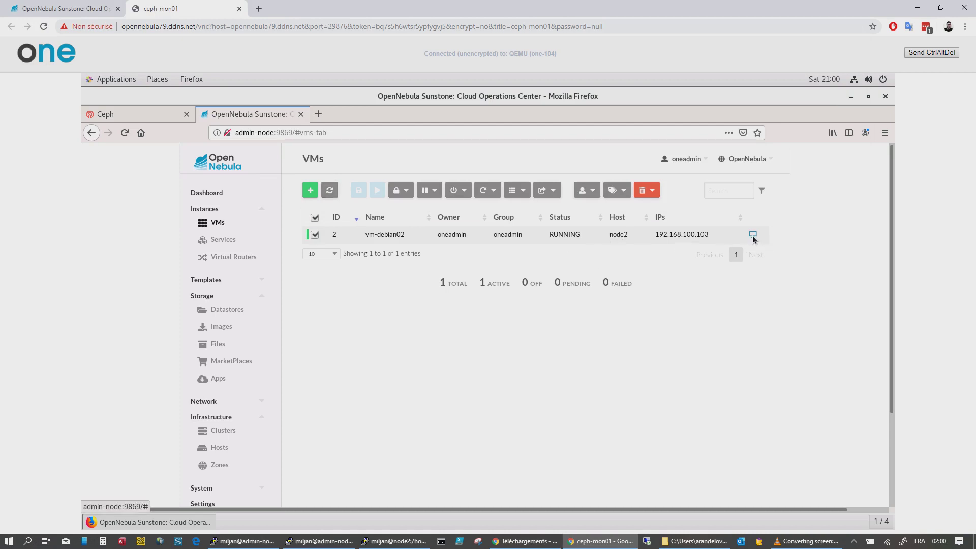
{"action": "left_click", "coordinate": [753, 235]}
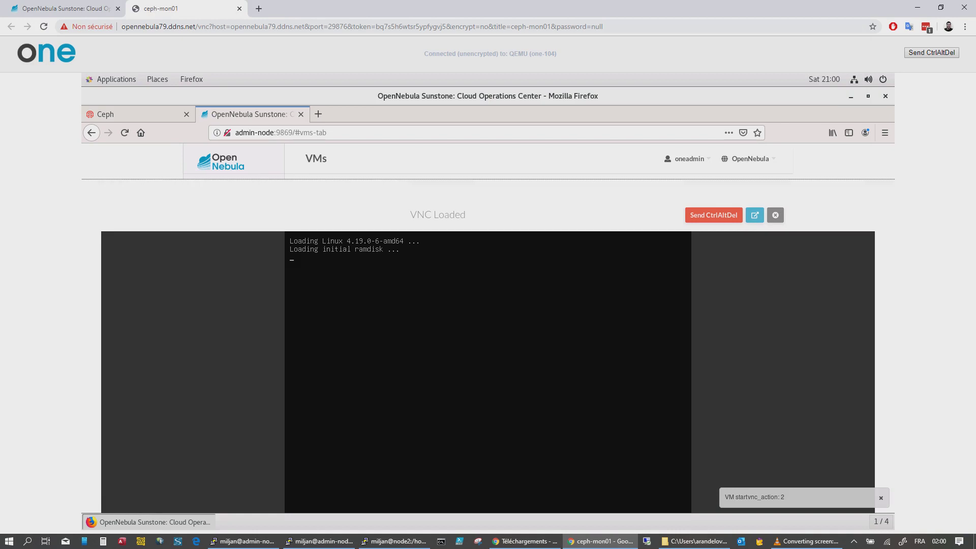
{"action": "left_click", "coordinate": [243, 541]}
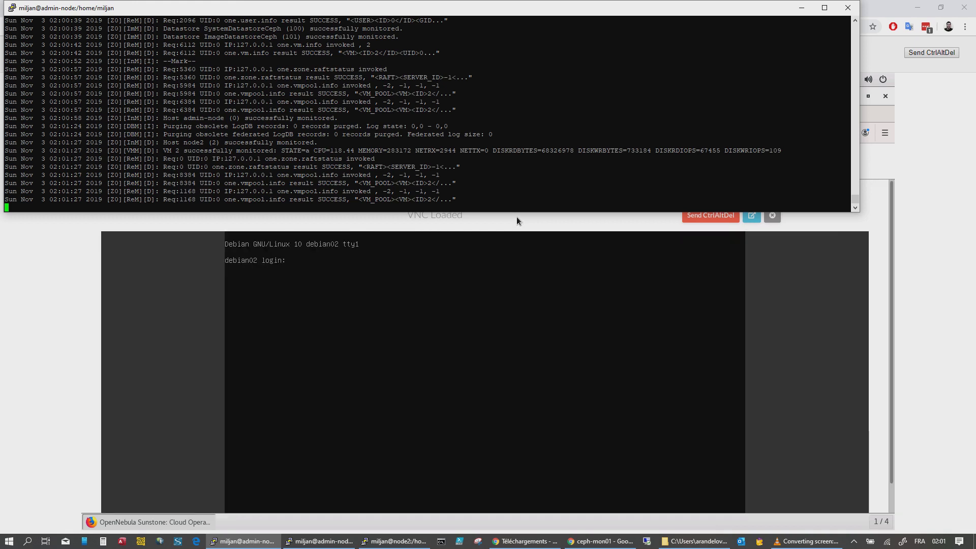
{"action": "left_click", "coordinate": [516, 217]}
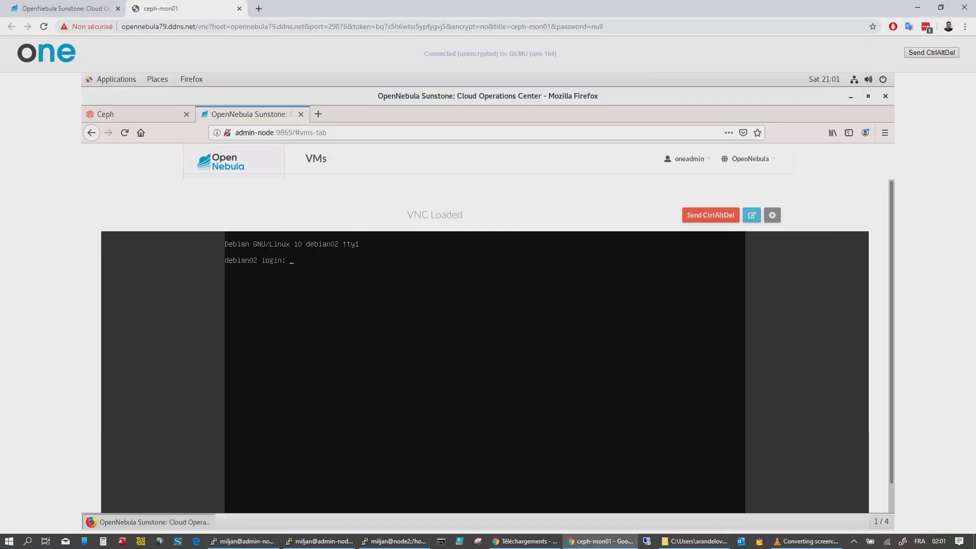
Step: Log in to vm-debian02 as root with the account password and ping google.com
{"action": "type", "text": "ro"}
{"action": "key", "text": "Return"}
{"action": "type", "text": "ping google.com"}
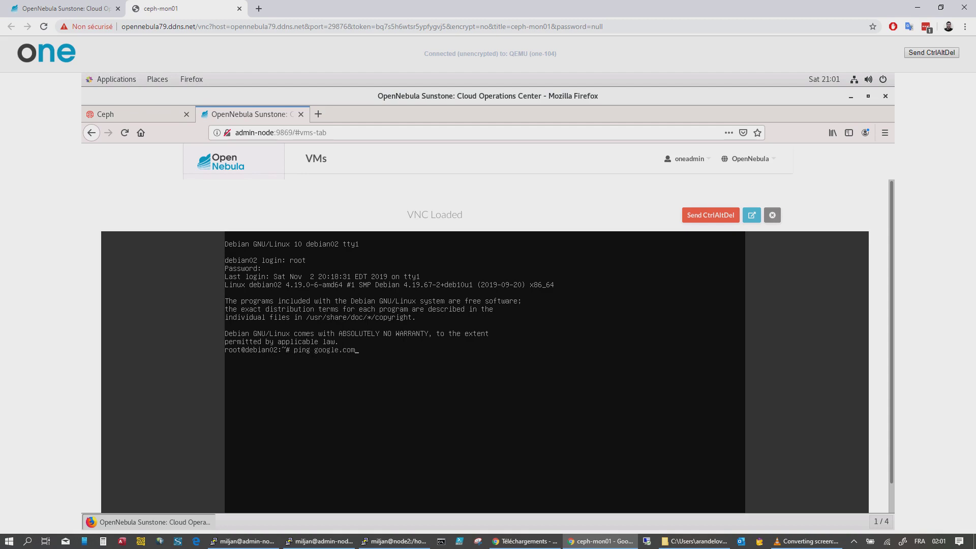
{"action": "key", "text": "Return"}
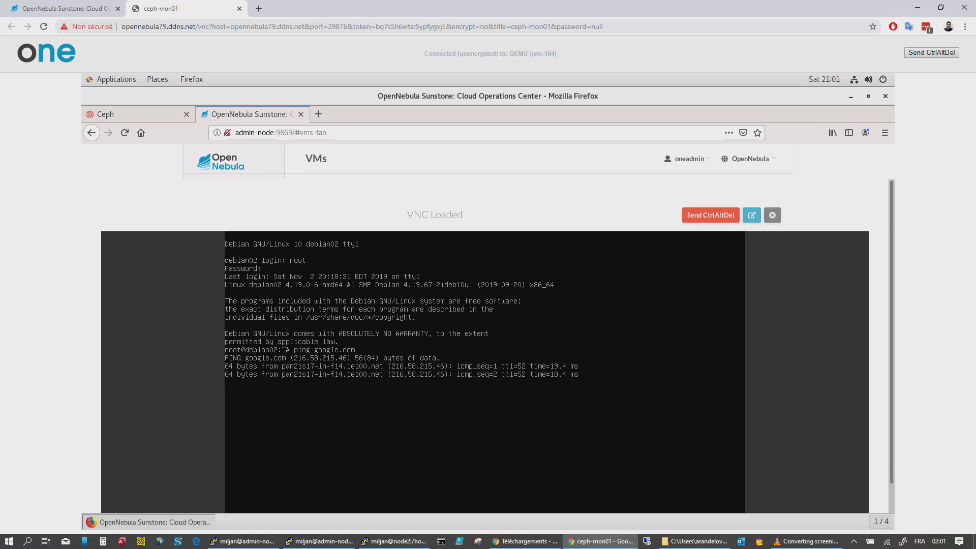
Step: Close vm-debian02's VNC console and view the migration options for the VM
{"action": "left_click", "coordinate": [772, 215]}
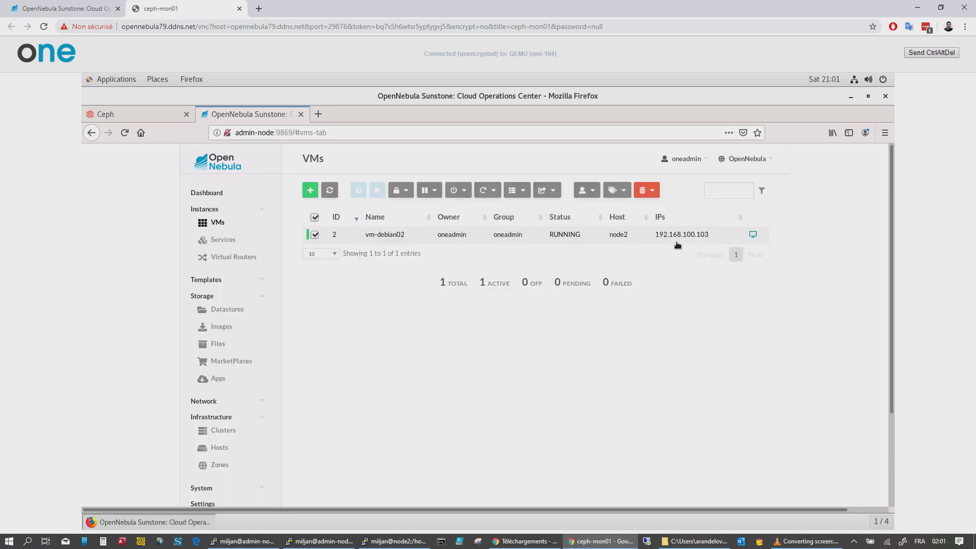
{"action": "left_click", "coordinate": [551, 194]}
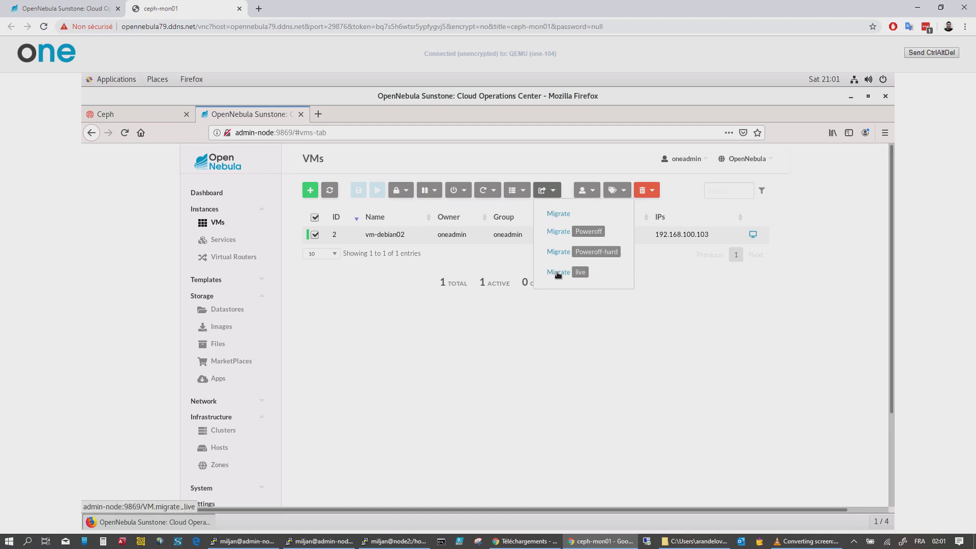
Step: Examine the cluster status, performance and capacity on the Ceph dashboard, and return to the VM list in Sunstone
{"action": "left_click", "coordinate": [152, 118]}
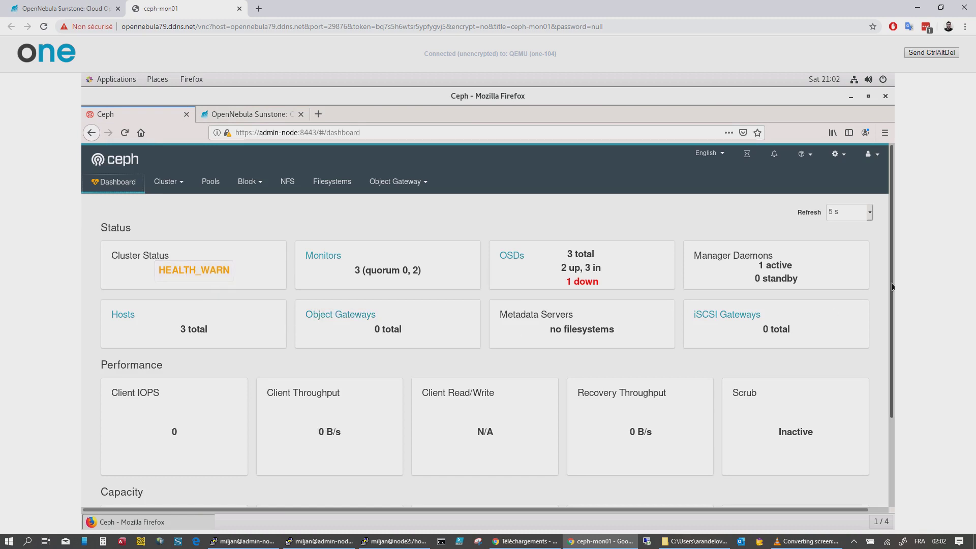
{"action": "scroll", "coordinate": [892, 282], "scroll_direction": "down", "scroll_amount": 1}
{"action": "left_click_drag", "start_coordinate": [893, 282], "coordinate": [886, 488]}
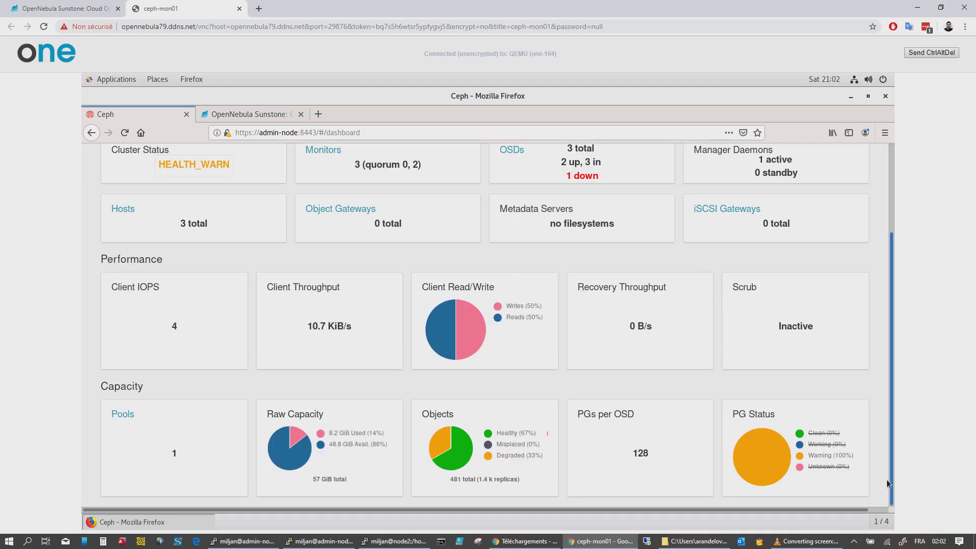
{"action": "left_click_drag", "start_coordinate": [893, 363], "coordinate": [883, 156]}
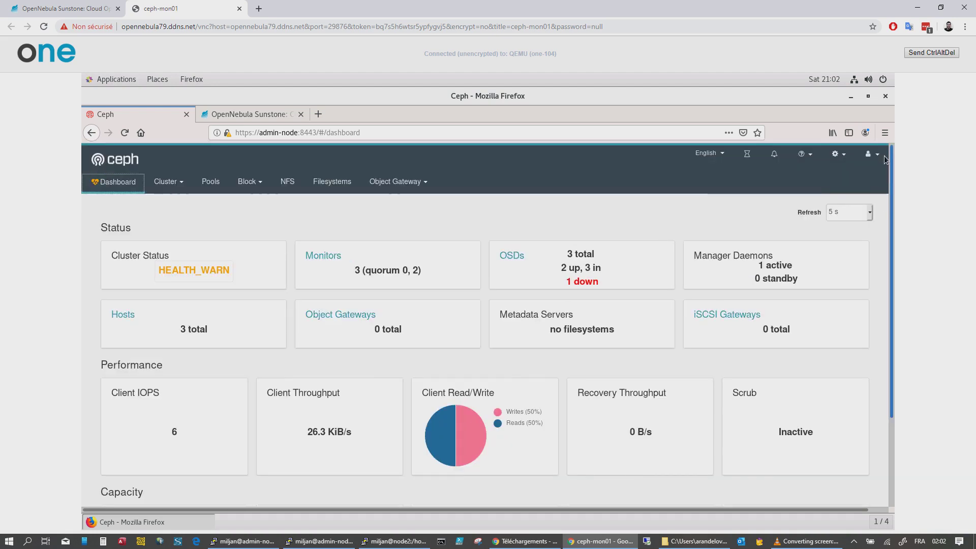
{"action": "left_click", "coordinate": [263, 114]}
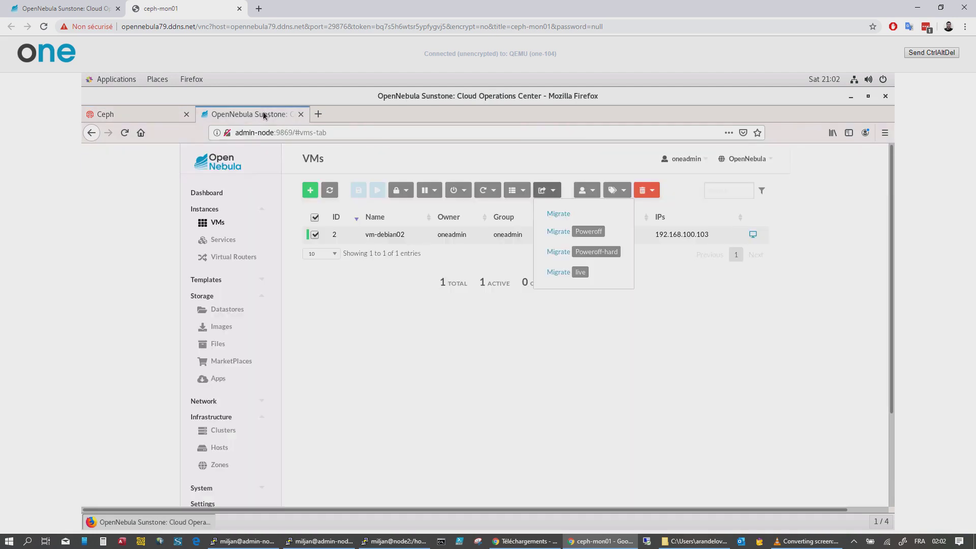
{"action": "left_click", "coordinate": [374, 330]}
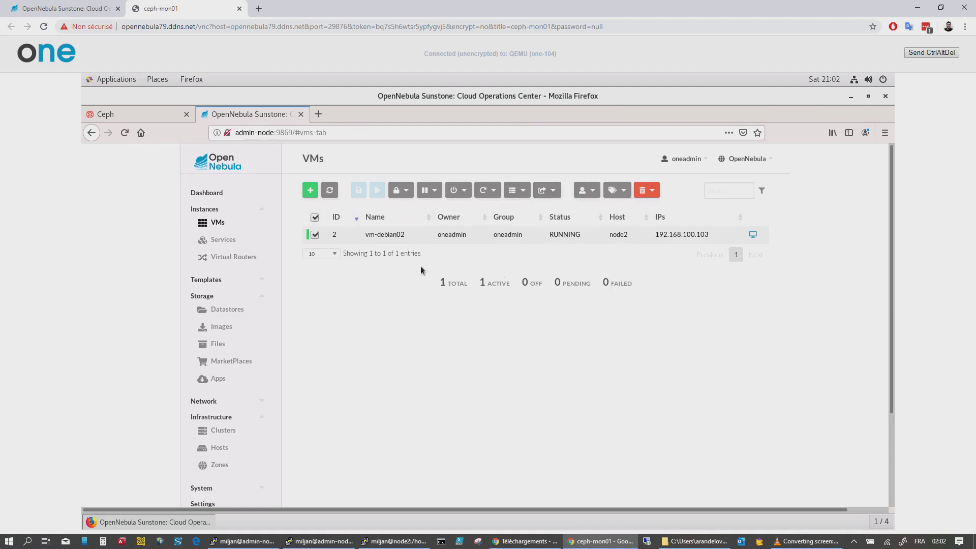
{"action": "left_click", "coordinate": [807, 541]}
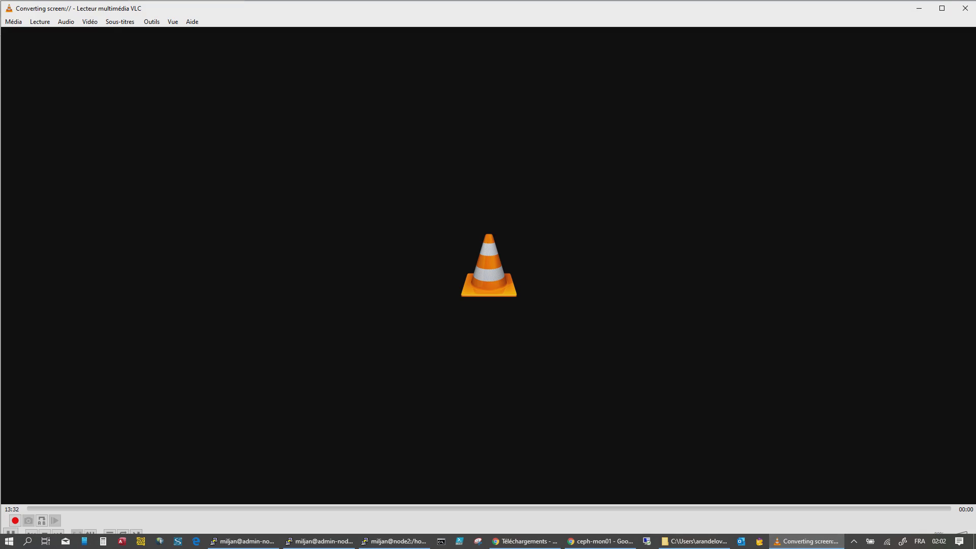